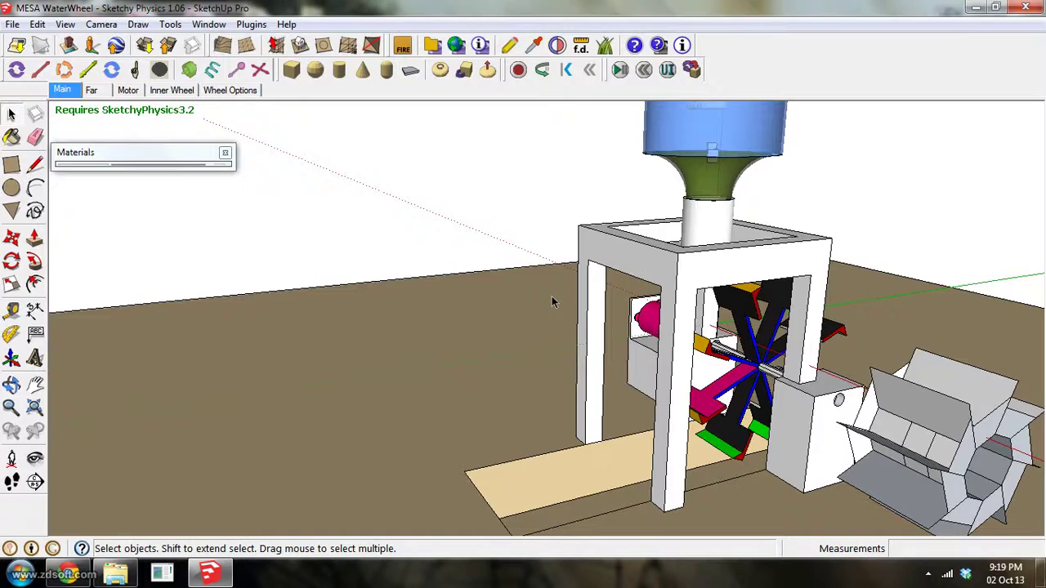
Step: Orbit and zoom around the model to a raised view looking into the tank
key(o)
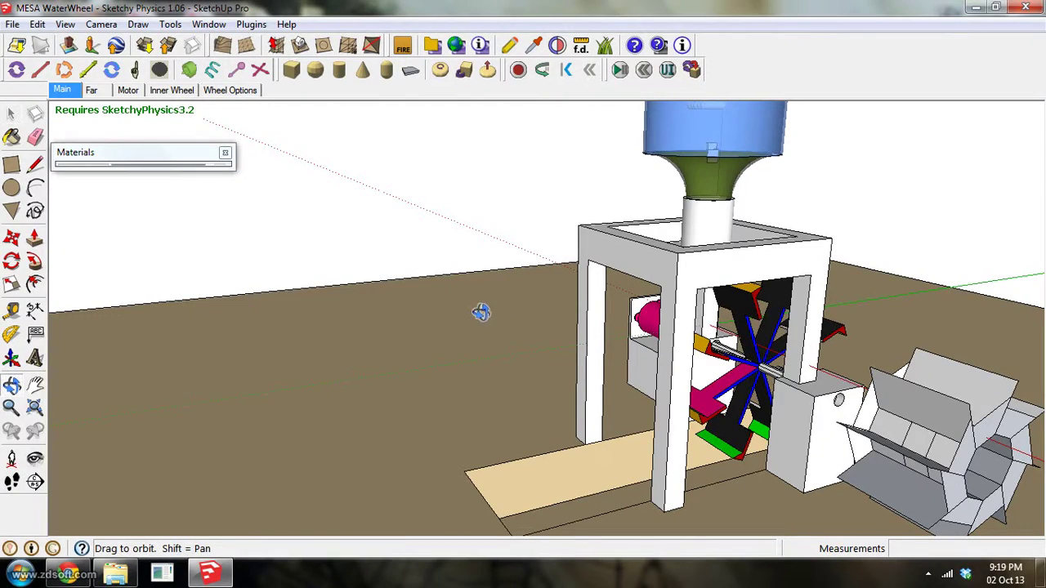
mouse_move(482, 310)
mouse_down()
mouse_move(770, 335)
mouse_move(621, 348)
mouse_move(434, 385)
mouse_move(728, 308)
mouse_move(624, 405)
mouse_move(282, 458)
mouse_up()
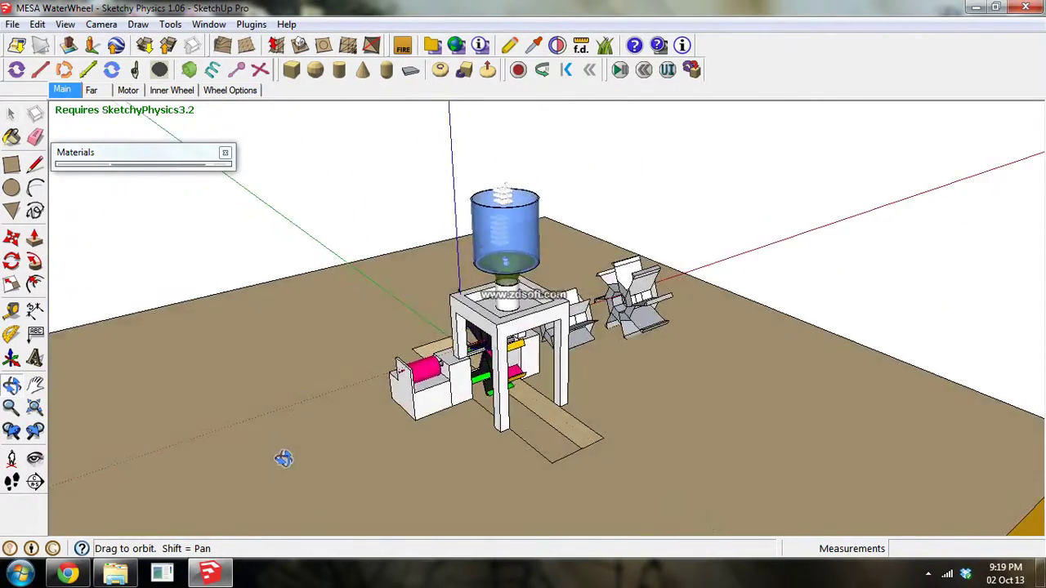
mouse_move(497, 356)
mouse_down()
mouse_move(494, 270)
mouse_move(504, 245)
mouse_move(460, 455)
mouse_move(470, 489)
mouse_up()
scroll(504, 247, up, 3)
scroll(504, 247, up, 3)
scroll(504, 247, up, 2)
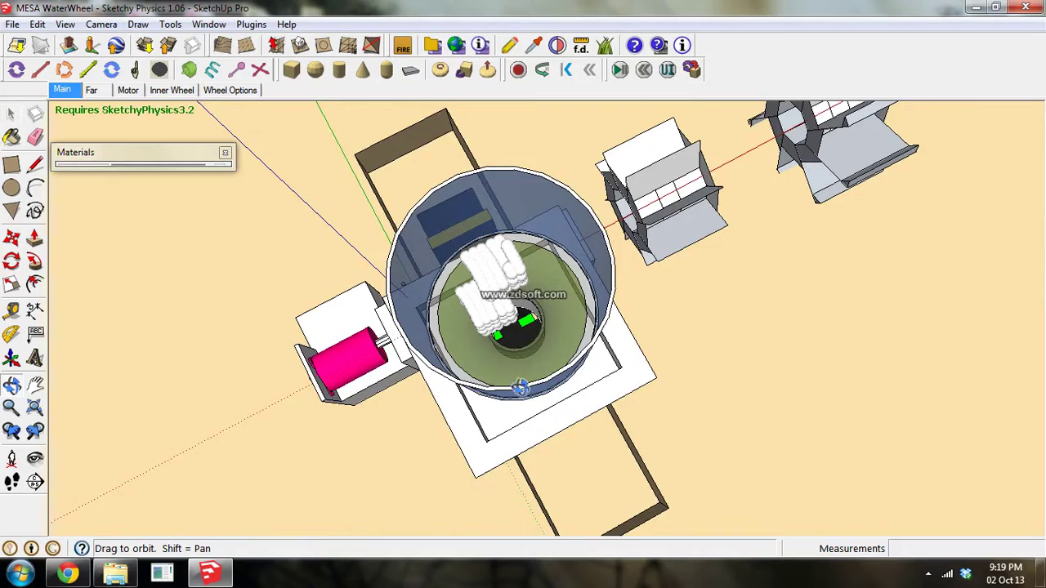
scroll(520, 388, up, 2)
scroll(521, 306, up, 2)
mouse_move(613, 449)
mouse_down()
mouse_move(621, 464)
mouse_move(602, 417)
mouse_move(532, 329)
mouse_move(559, 335)
mouse_move(551, 163)
mouse_move(558, 279)
mouse_up()
scroll(560, 335, down, 3)
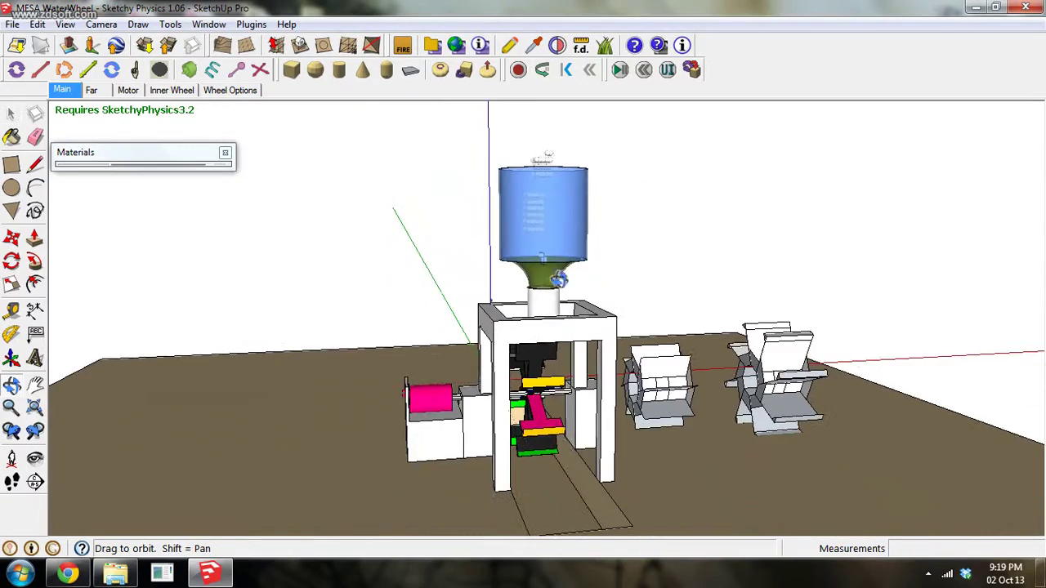
scroll(559, 447, up, 3)
mouse_move(495, 434)
mouse_down()
mouse_move(466, 449)
mouse_move(255, 456)
mouse_move(397, 397)
mouse_move(427, 408)
mouse_move(405, 419)
mouse_up()
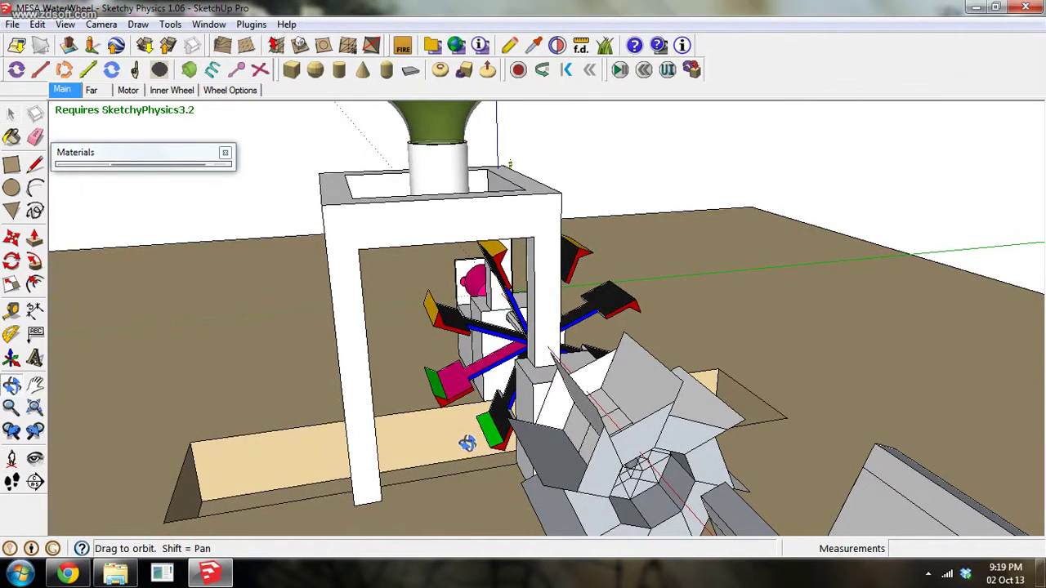
scroll(466, 449, down, 2)
scroll(467, 450, down, 2)
scroll(467, 450, down, 1)
mouse_move(466, 450)
mouse_down()
mouse_move(560, 286)
mouse_move(741, 295)
mouse_move(480, 237)
mouse_up()
scroll(500, 274, up, 1)
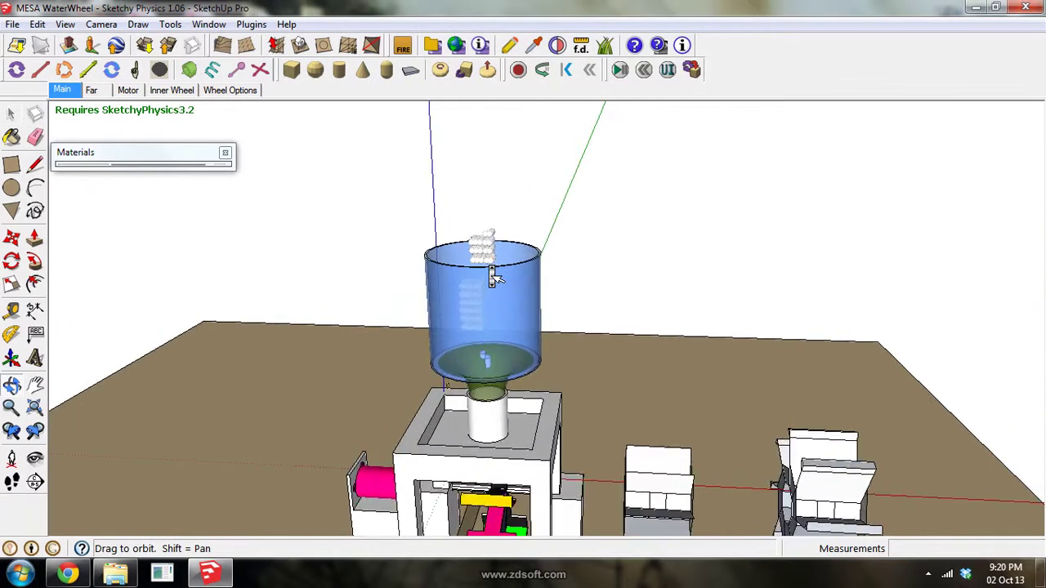
scroll(494, 278, up, 2)
mouse_move(492, 277)
mouse_down()
mouse_move(556, 299)
mouse_move(621, 363)
mouse_up()
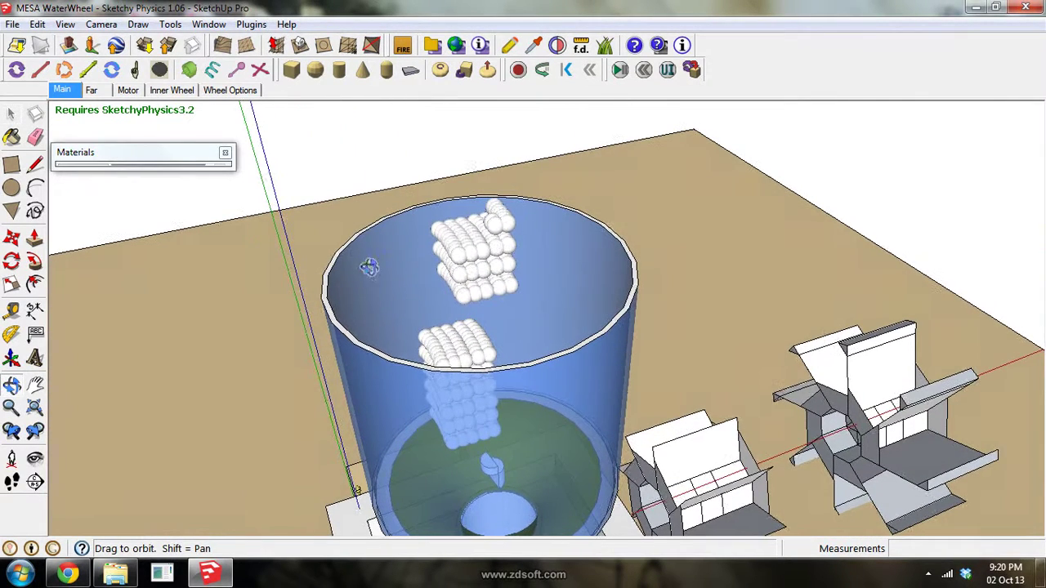
Step: Add a two-line leader note on a tank sphere: spheres act as water since Sketchy Physics lacks fluids
click(36, 335)
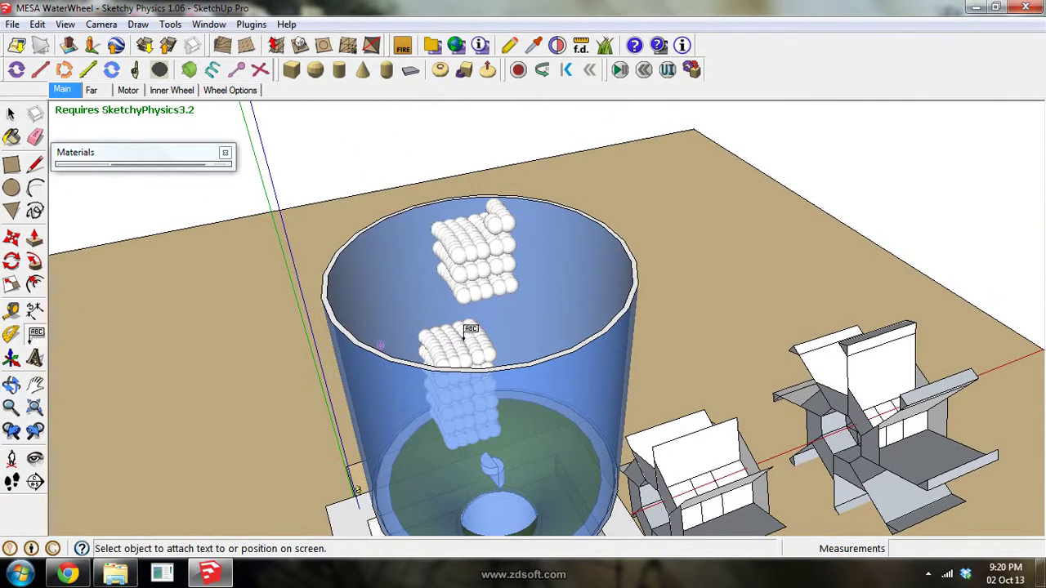
click(486, 284)
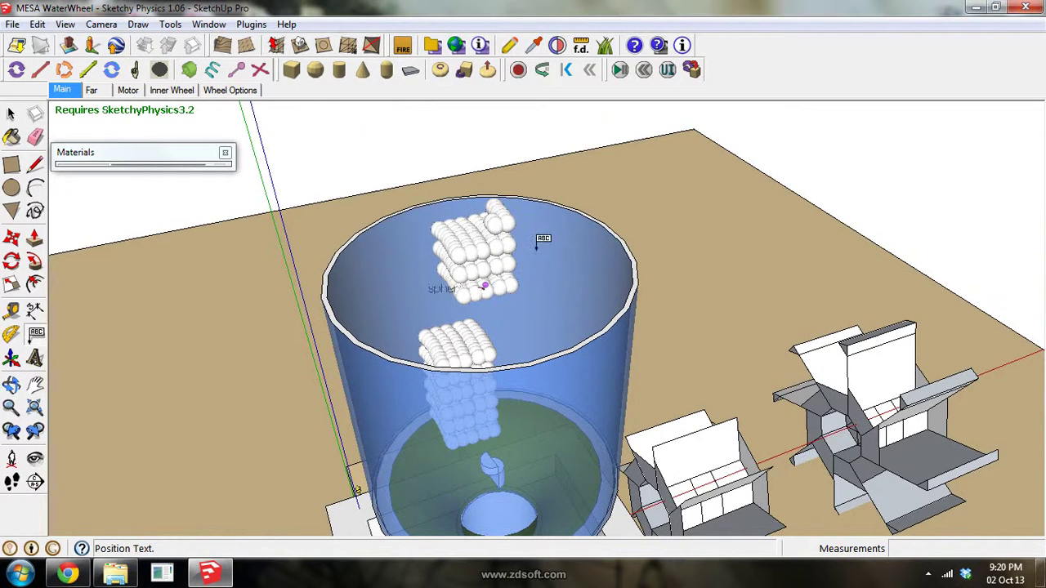
click(628, 193)
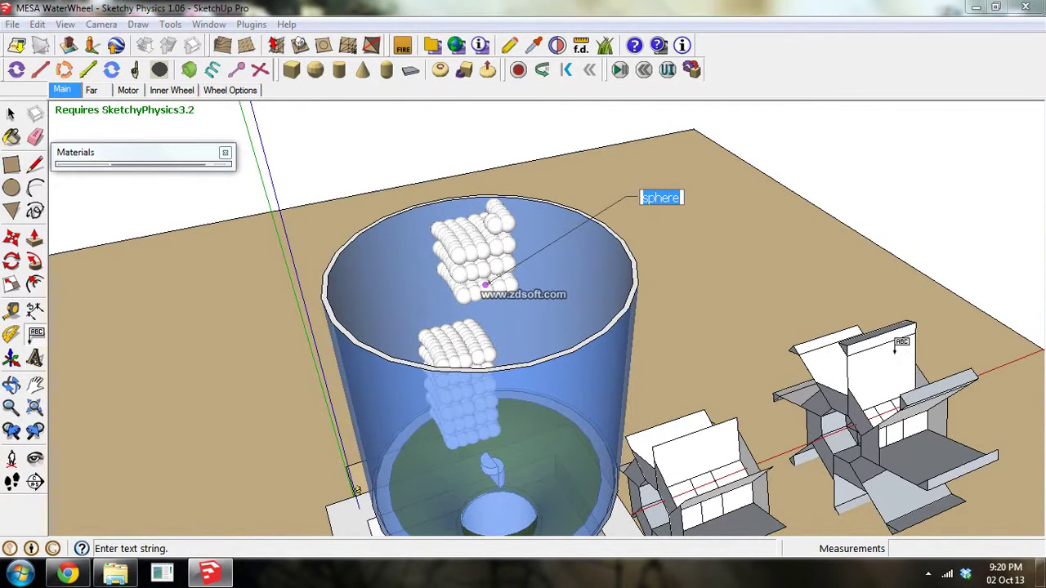
text(Sketchy Physics does)
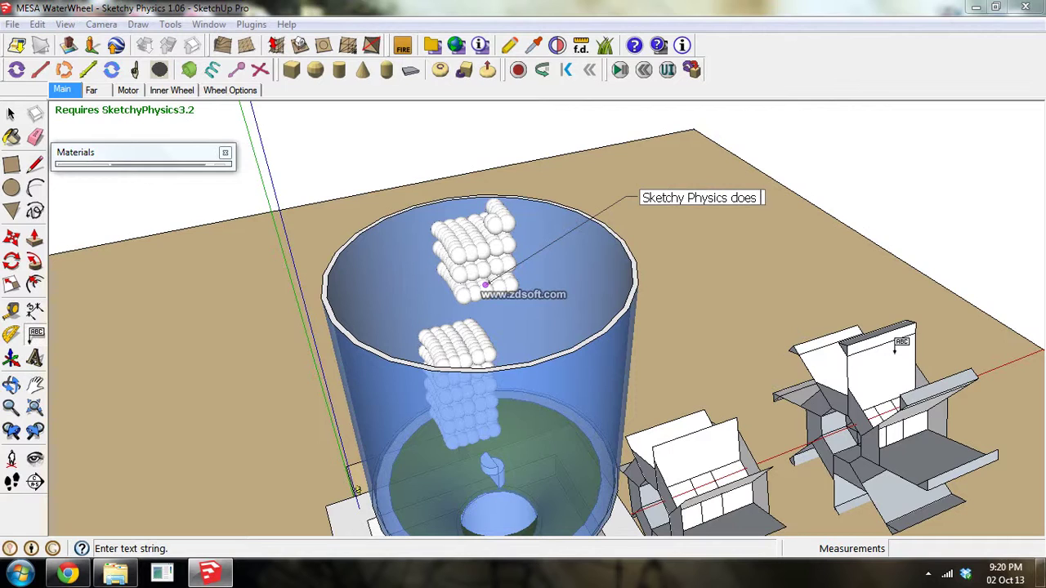
text(not support fluids (water)
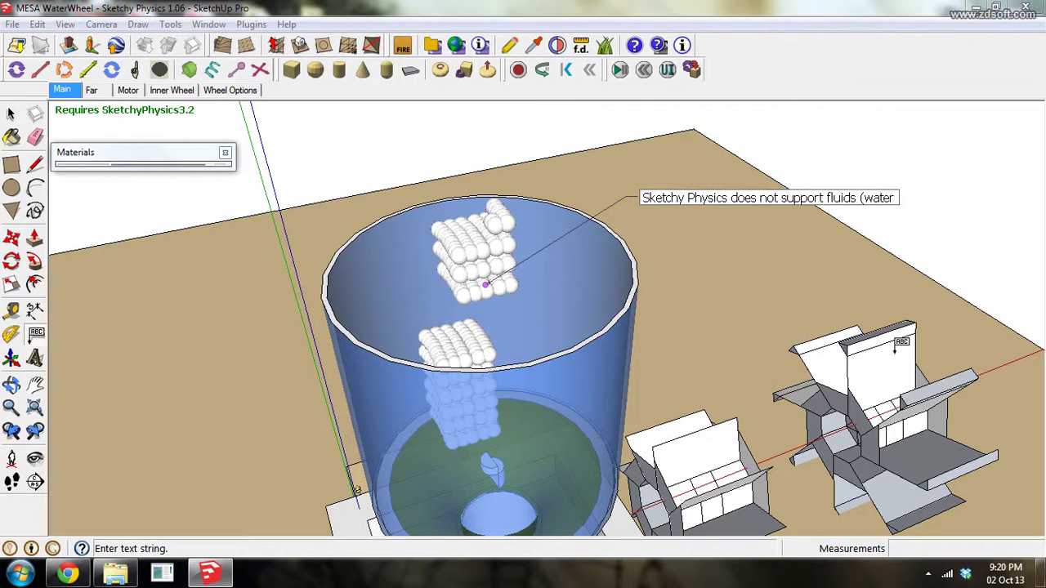
text(, air, etc)
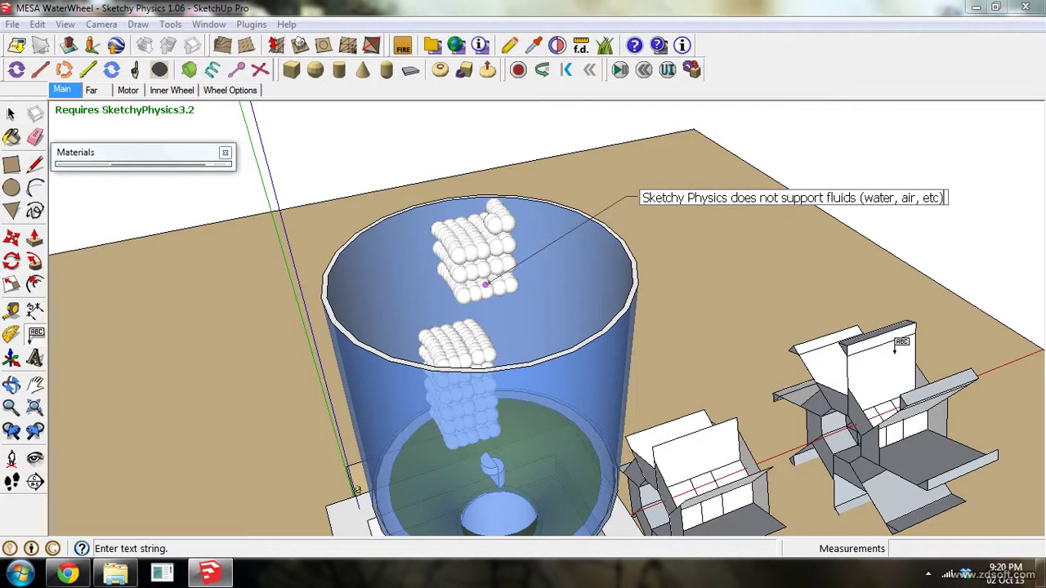
key(Return)
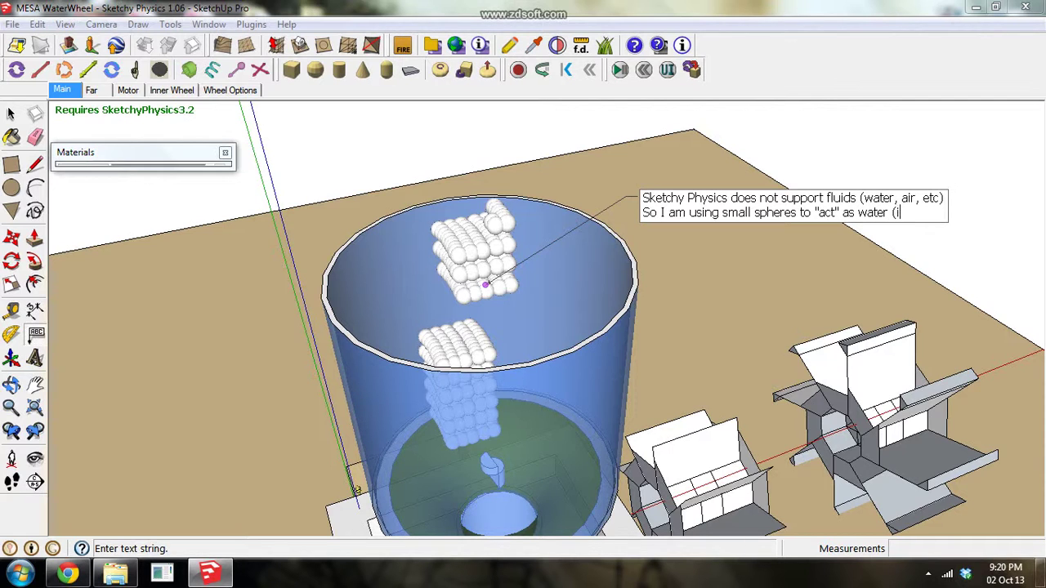
text(n this case)
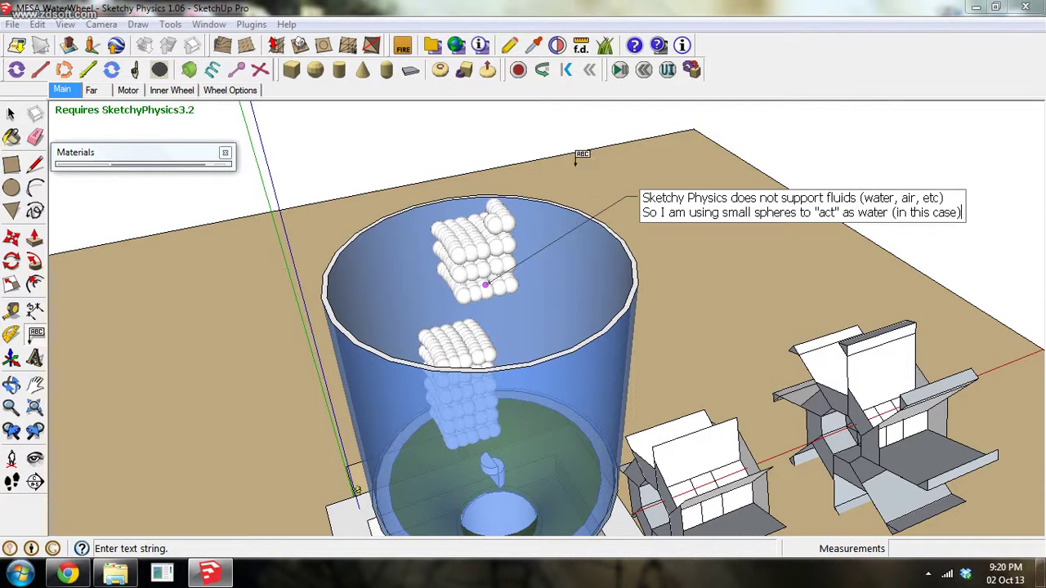
click(592, 181)
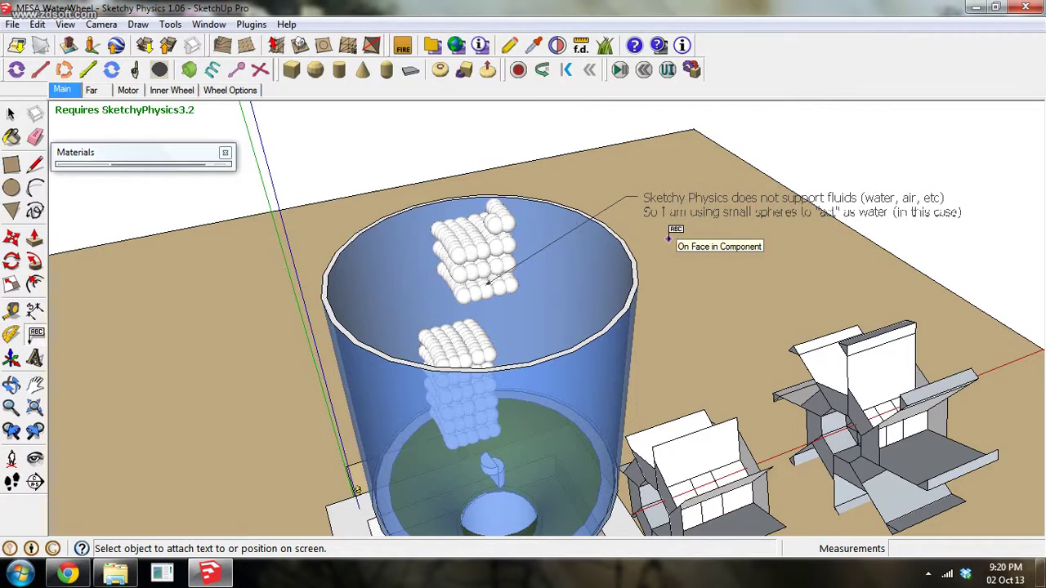
mouse_move(667, 242)
middle_down()
mouse_move(555, 247)
mouse_move(553, 234)
mouse_move(328, 181)
mouse_move(482, 200)
mouse_move(202, 119)
middle_up()
scroll(482, 200, down, 5)
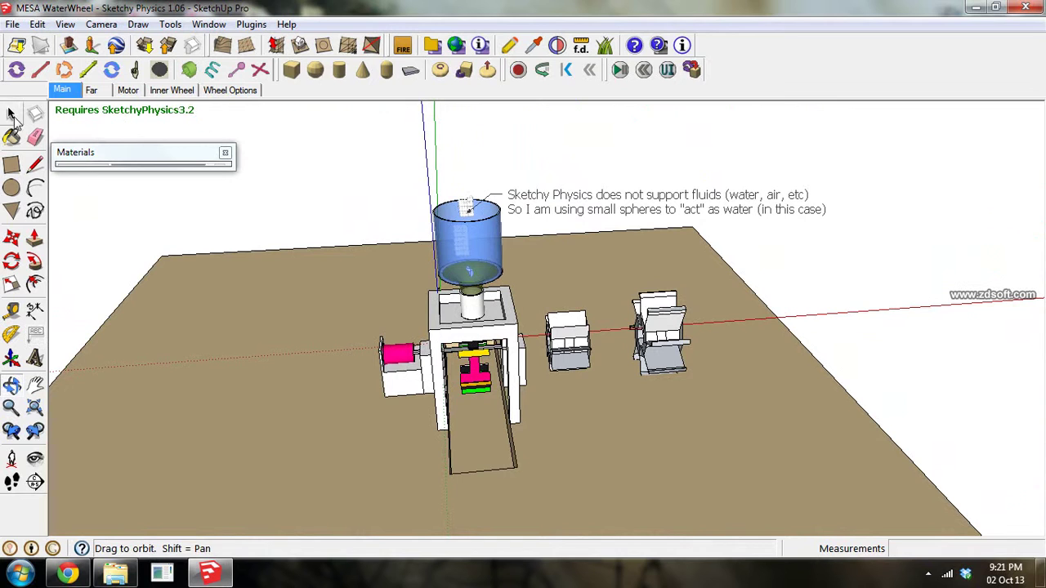
Step: Delete the fluids note and select the spare grey wheel designs
click(11, 115)
key(Delete)
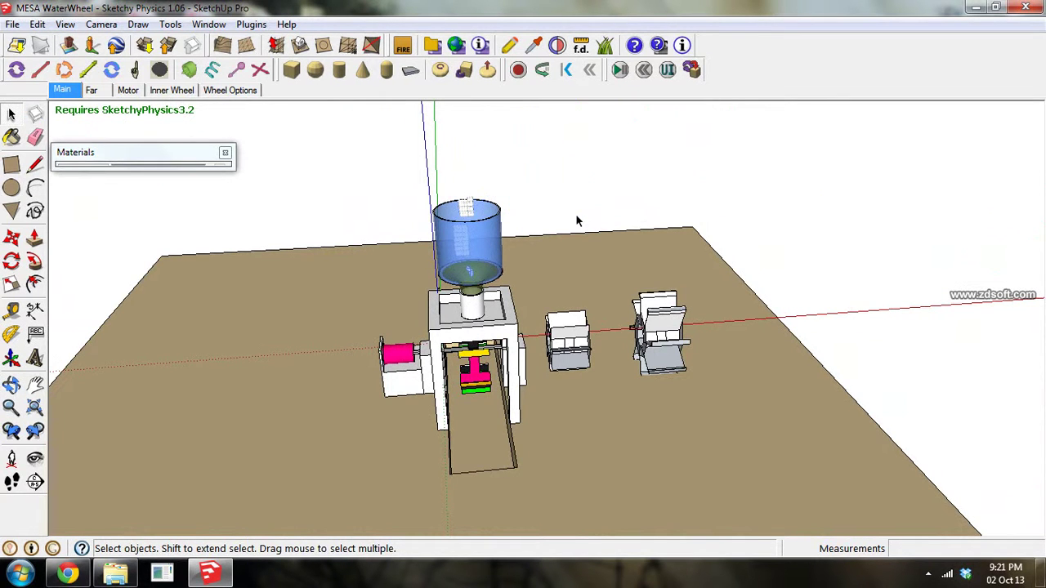
scroll(596, 313, up, 1)
scroll(595, 313, up, 3)
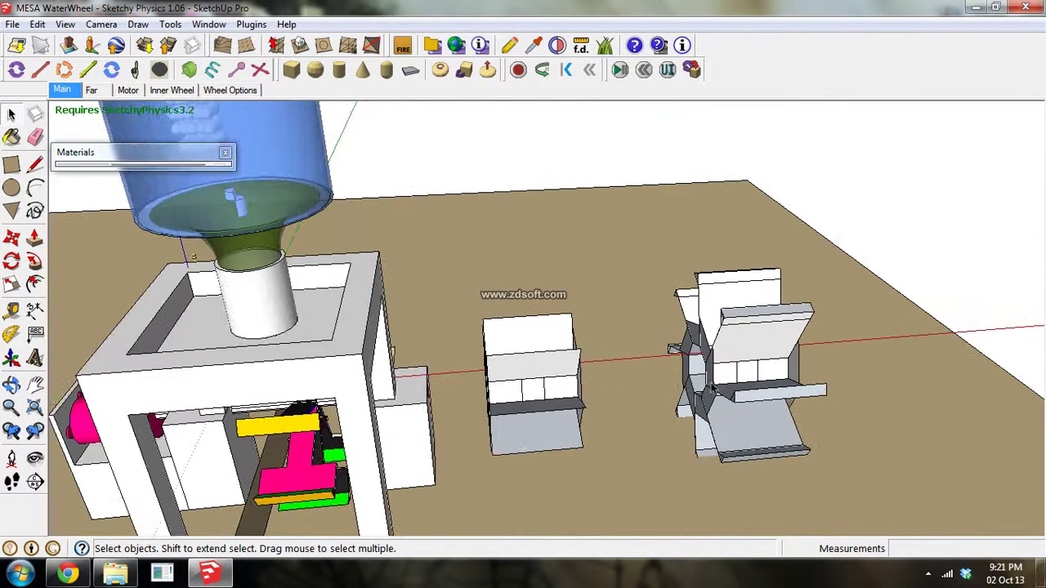
click(710, 390)
click(548, 377)
Step: Orbit to face the spare wheel and frame more frontally
key(o)
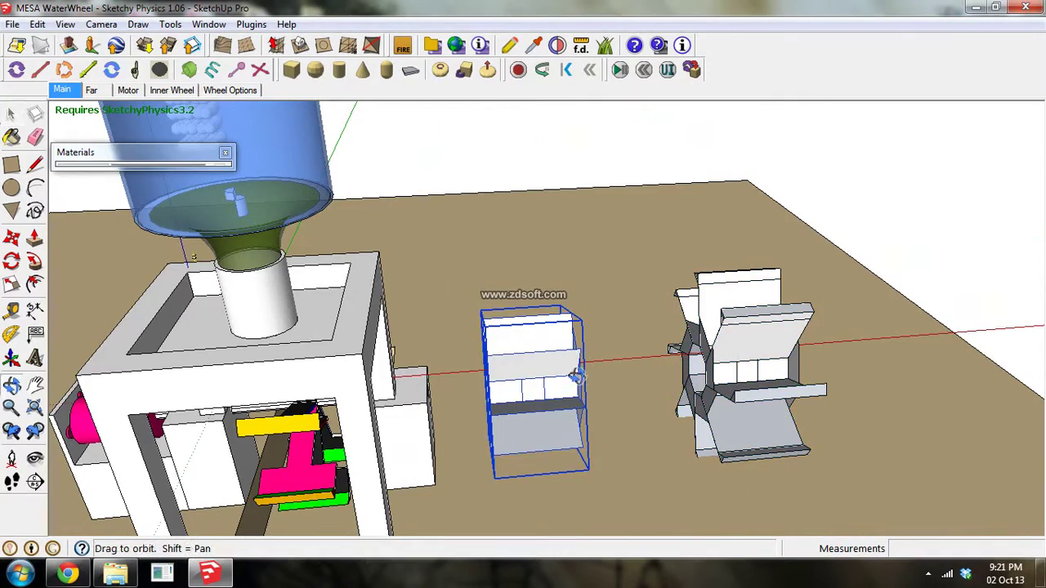
drag(602, 401, 384, 364)
scroll(384, 364, down, 2)
scroll(384, 364, down, 2)
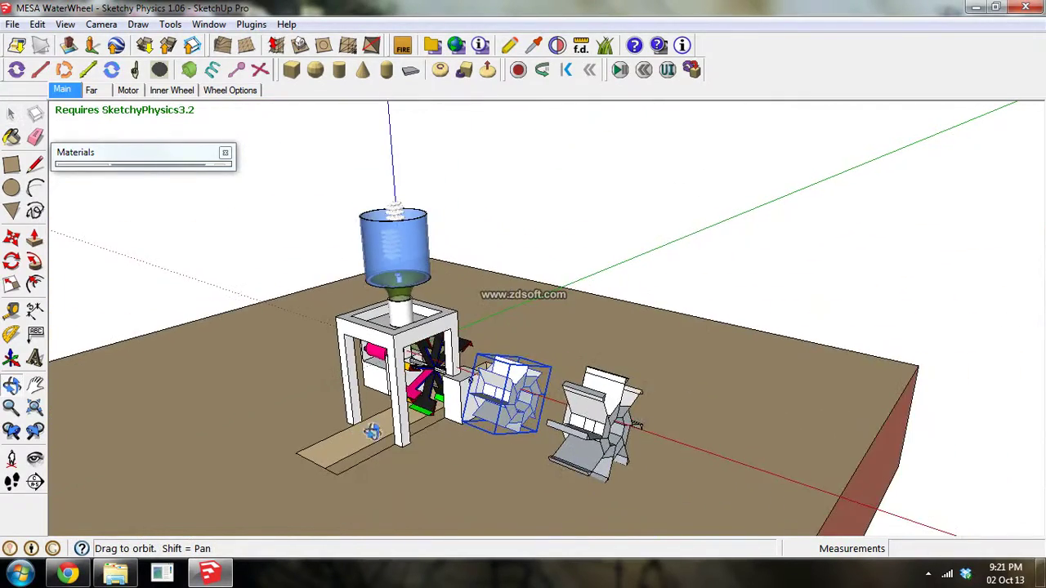
scroll(390, 409, up, 2)
scroll(393, 417, up, 4)
drag(393, 417, 297, 422)
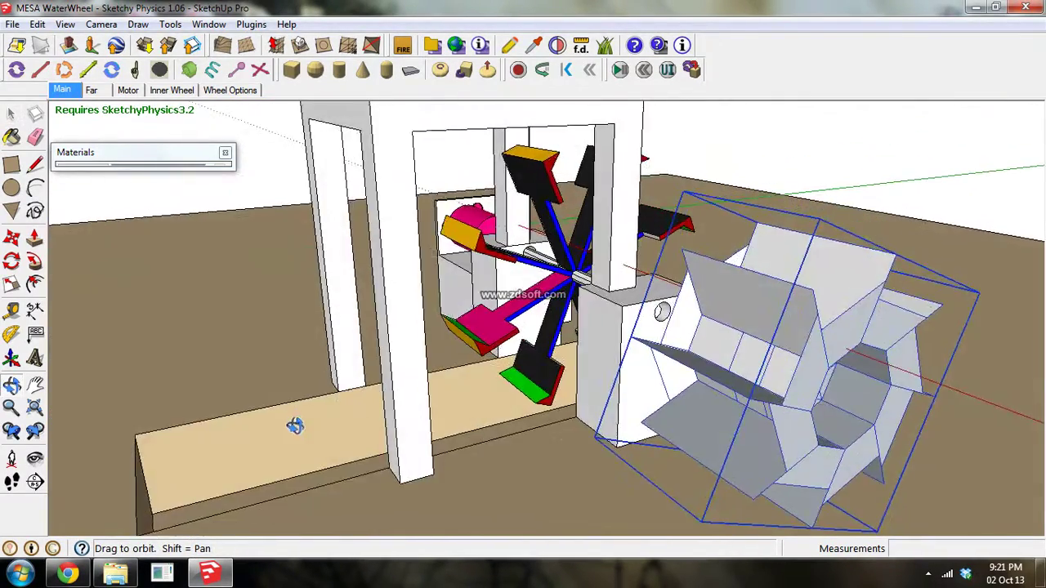
Step: Step through the Far, Motor, Inner Wheel and Wheel Options scenes, then select the framed wheel
click(90, 91)
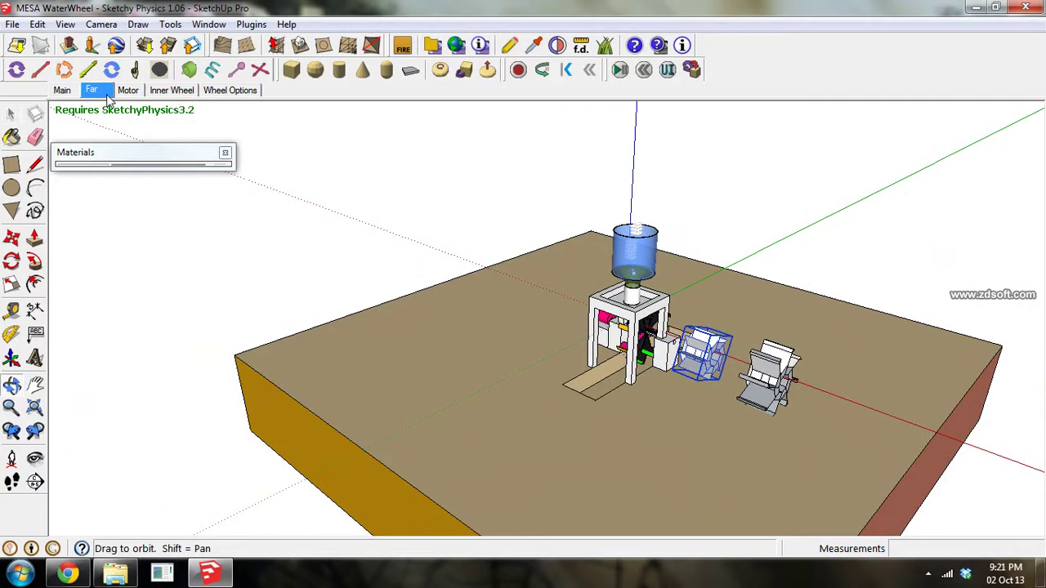
click(128, 92)
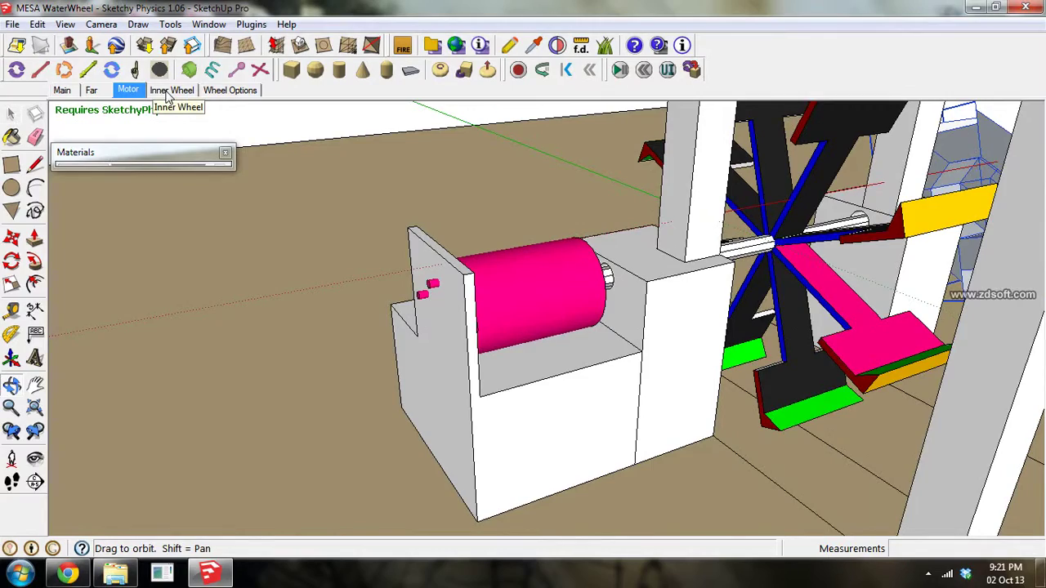
click(168, 92)
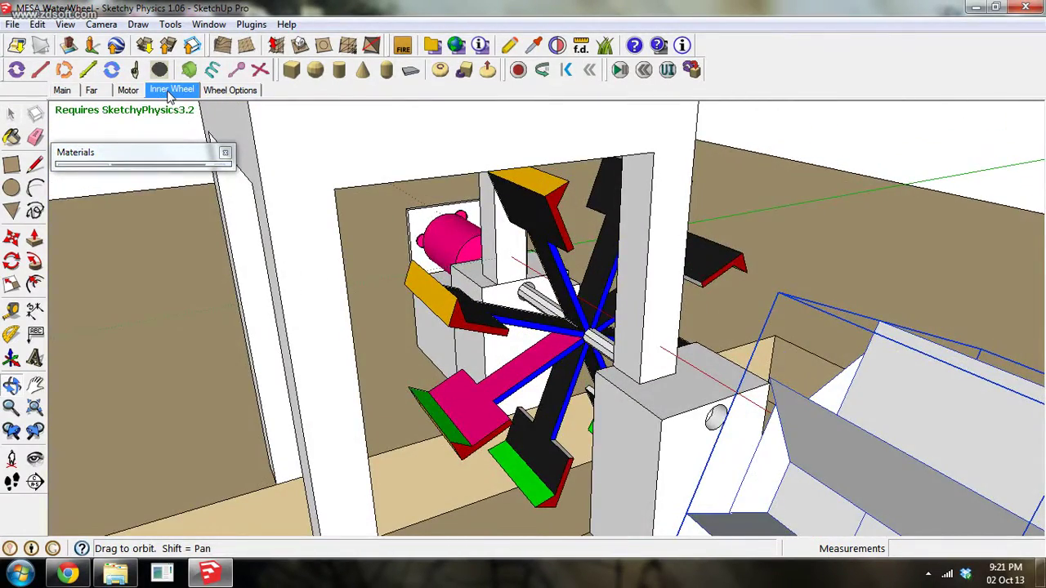
click(215, 91)
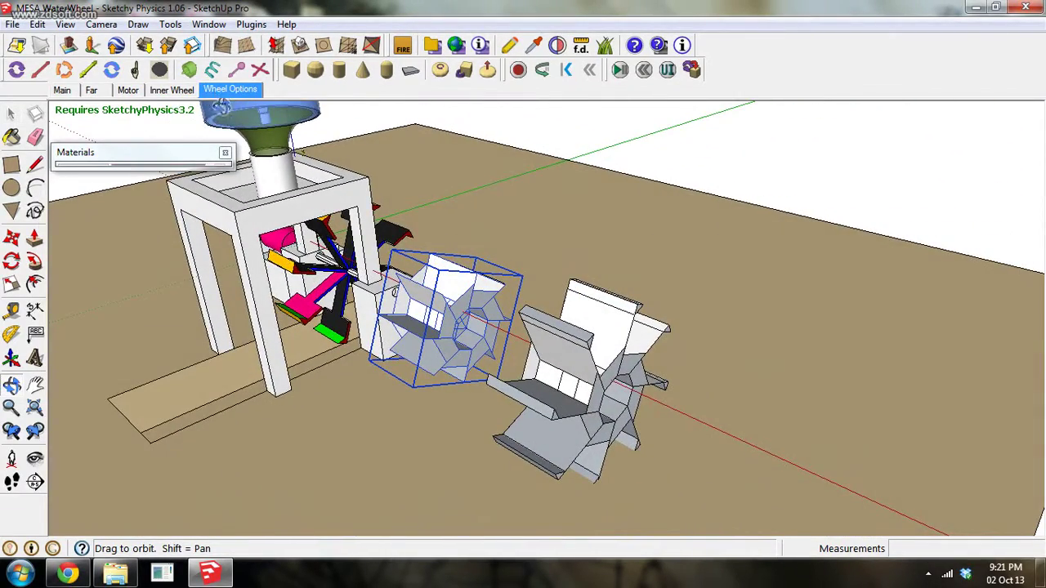
click(12, 114)
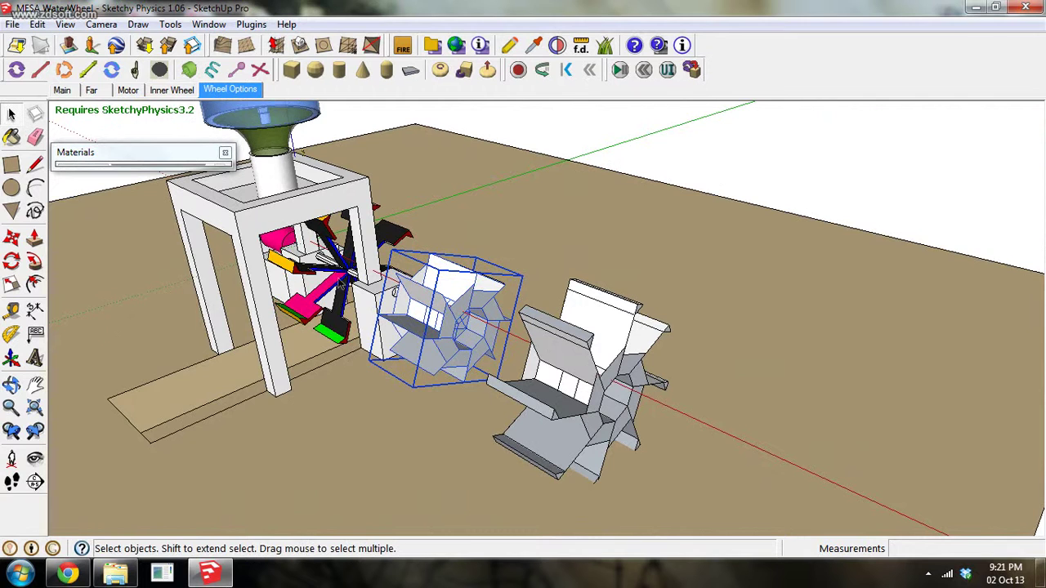
click(345, 286)
Step: Move the colourful wheel 30 along the red axis out of the frame
key(m)
click(352, 296)
text(30)
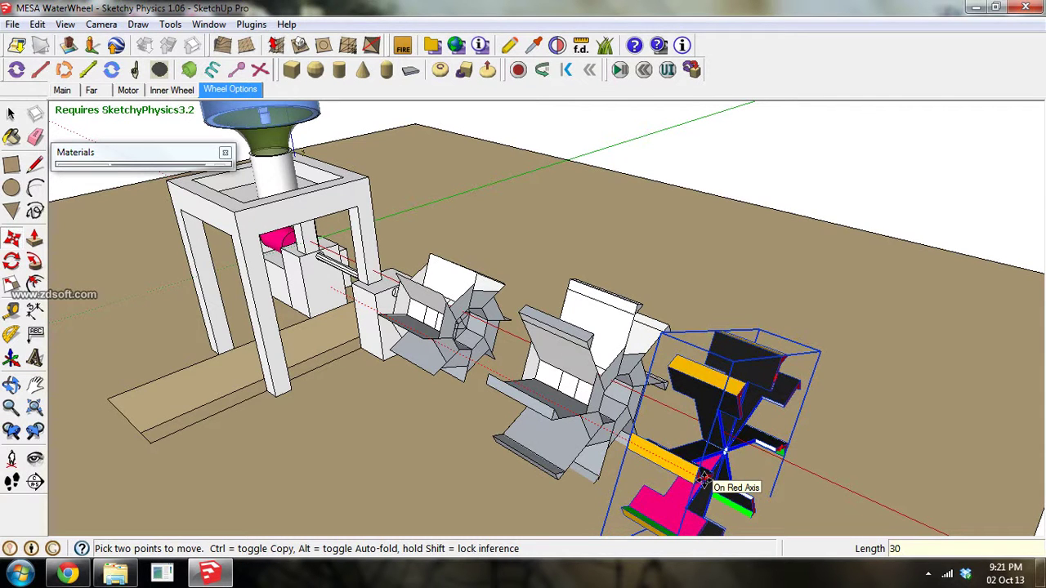
key(Return)
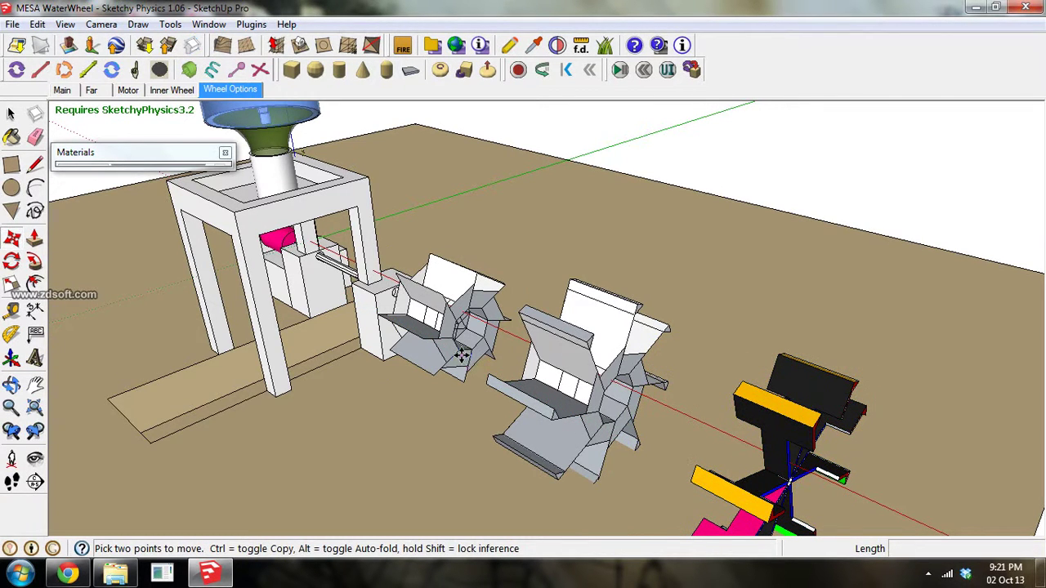
Step: Move a grey wheel design into the frame and view the Inner Wheel scene
click(446, 346)
text(1)
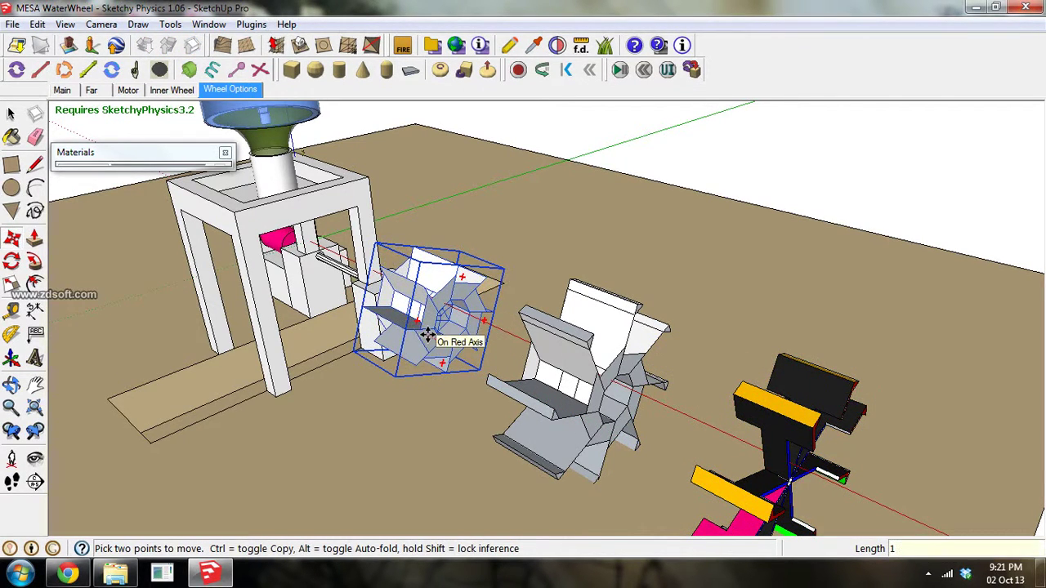
text(30)
key(Return)
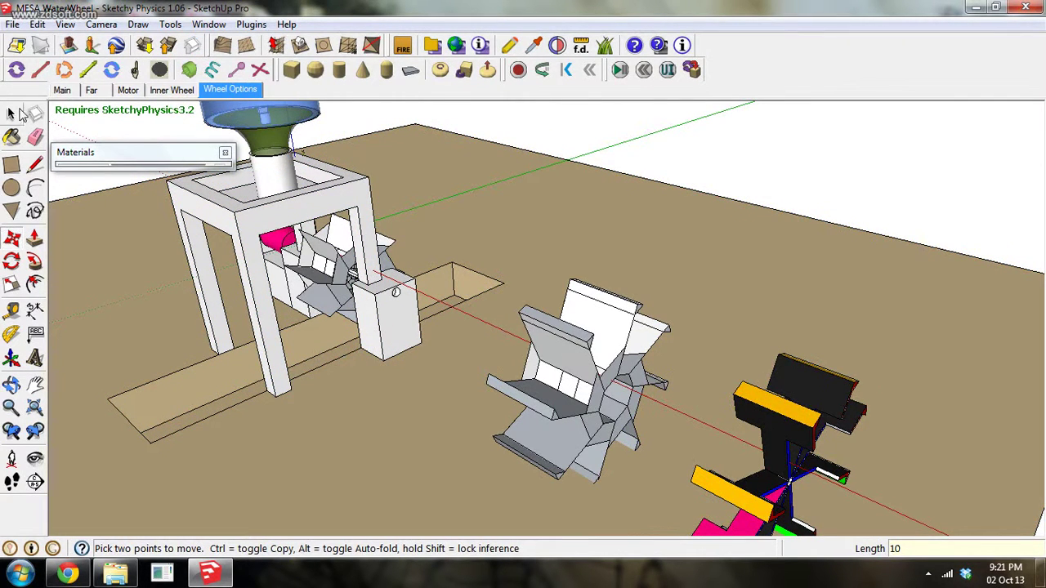
click(18, 114)
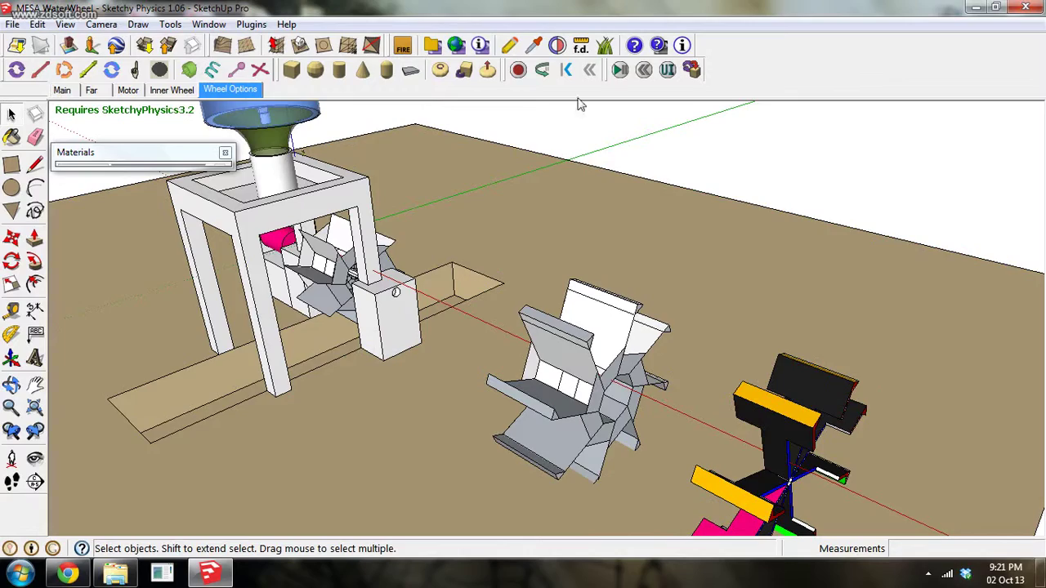
click(162, 91)
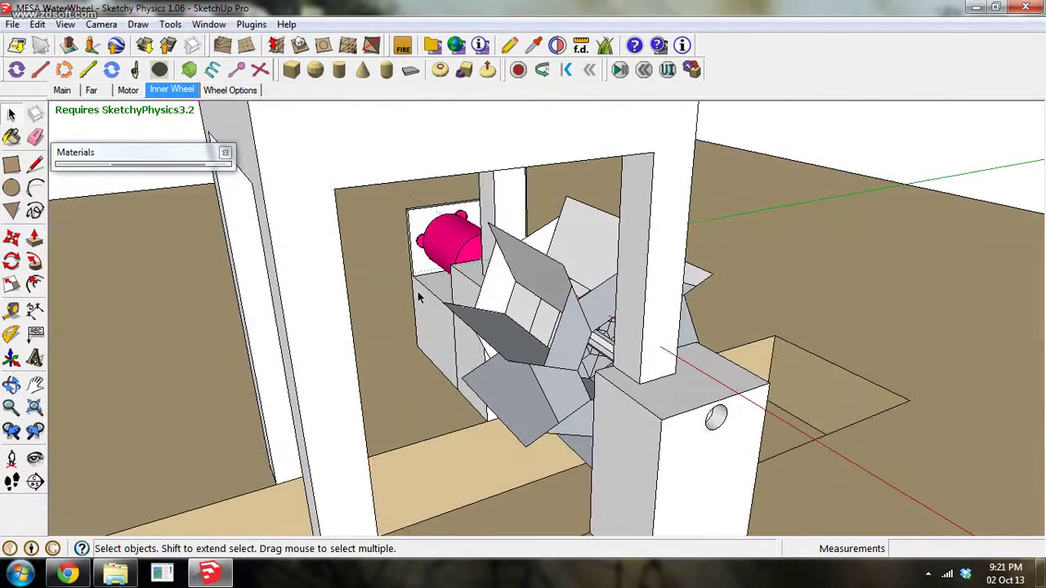
Step: Run the ball-water simulation on the grey wheel, raising then lowering Unjammer to 0, and reset
click(621, 72)
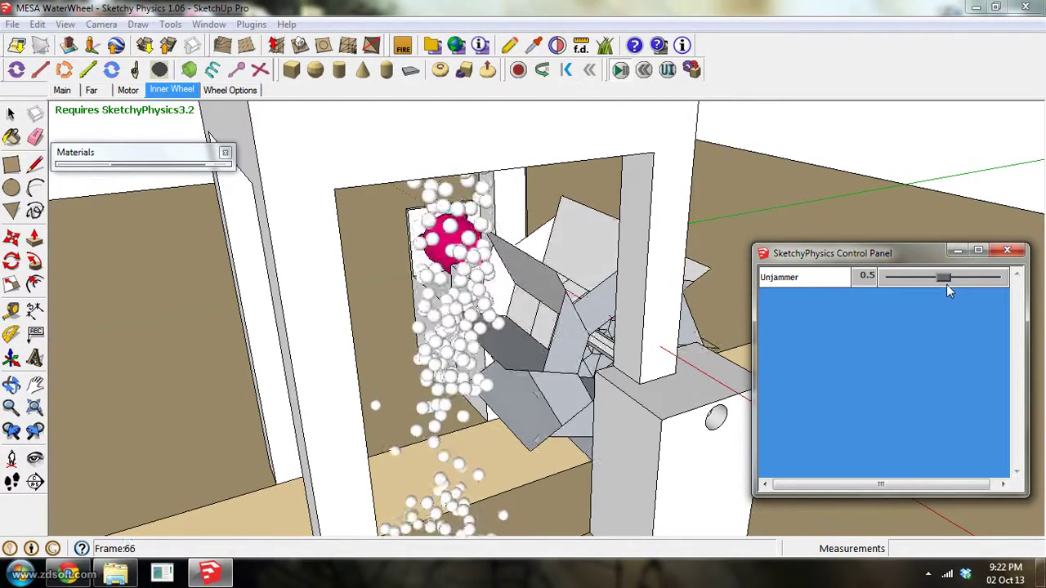
mouse_move(947, 276)
mouse_down()
mouse_move(989, 280)
mouse_move(896, 280)
mouse_move(997, 278)
mouse_move(933, 293)
mouse_up()
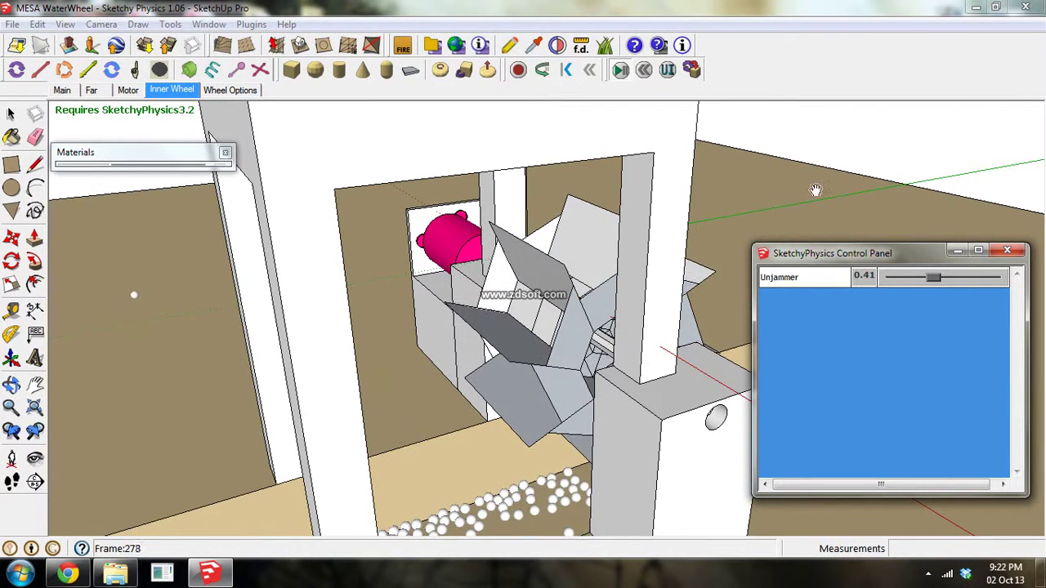
drag(919, 275, 882, 280)
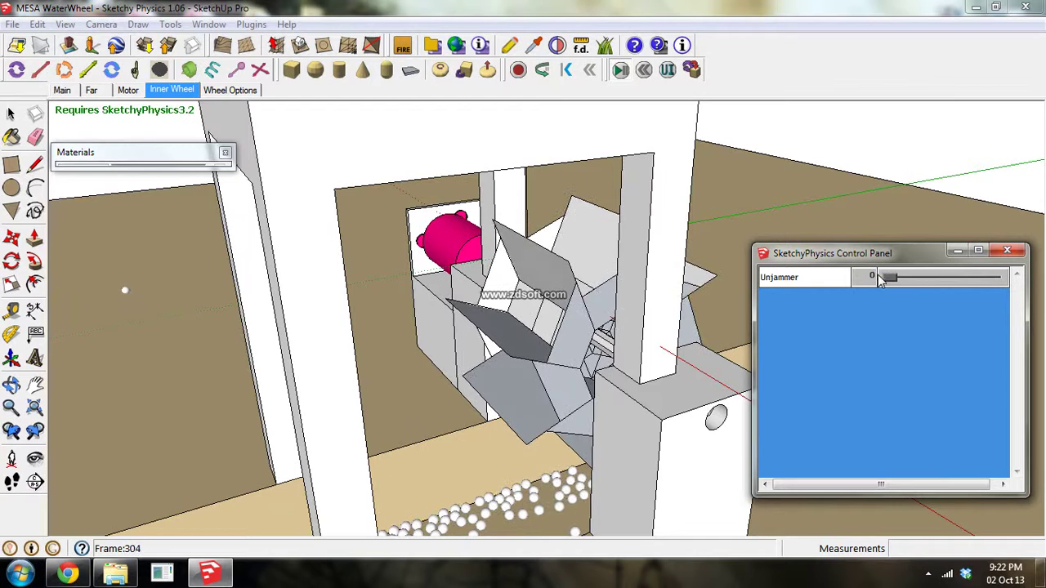
click(644, 71)
Step: Move the tested grey wheel 10 along the red axis out of the frame
scroll(495, 202, down, 2)
scroll(497, 208, down, 2)
scroll(500, 216, down, 3)
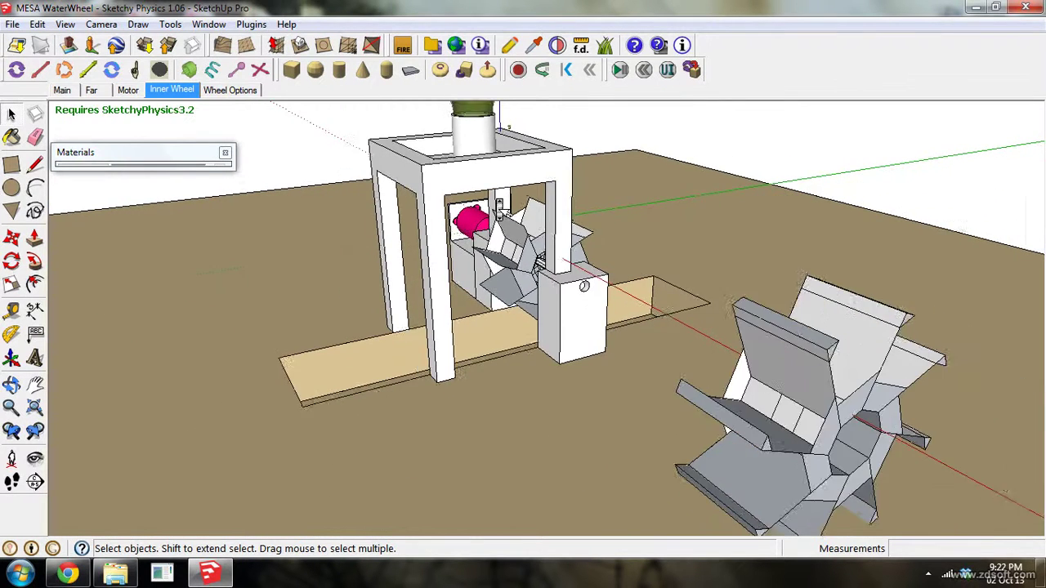
scroll(504, 224, down, 3)
click(508, 235)
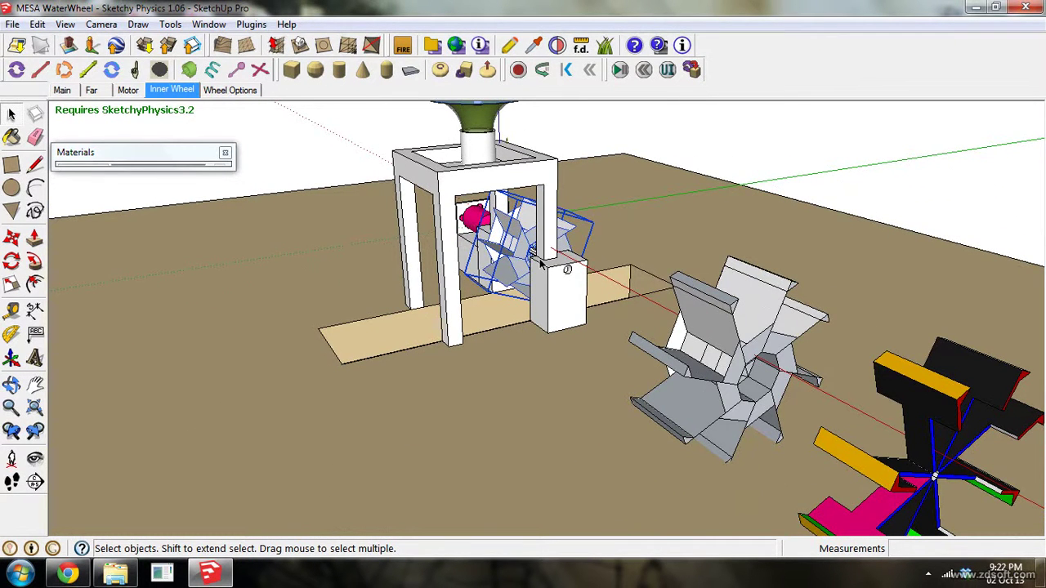
key(m)
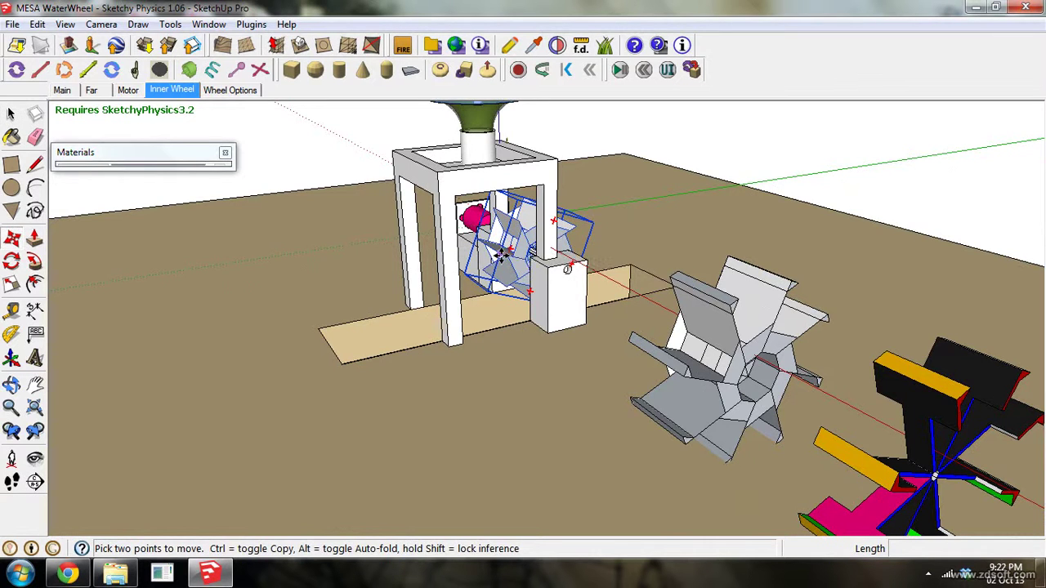
click(496, 256)
text(10)
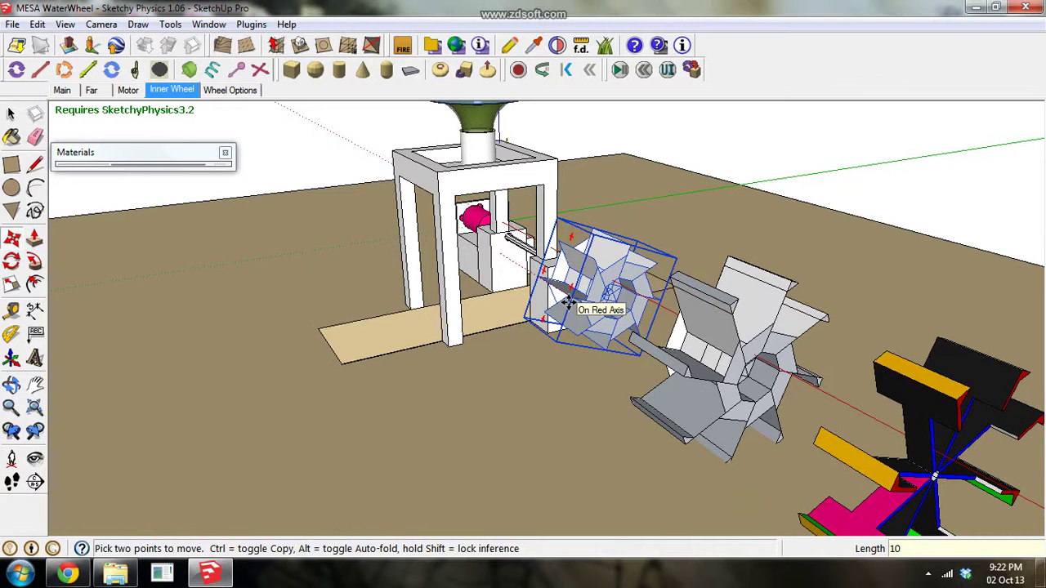
key(Return)
Step: Move the larger grey wheel design 20 into the frame
click(724, 382)
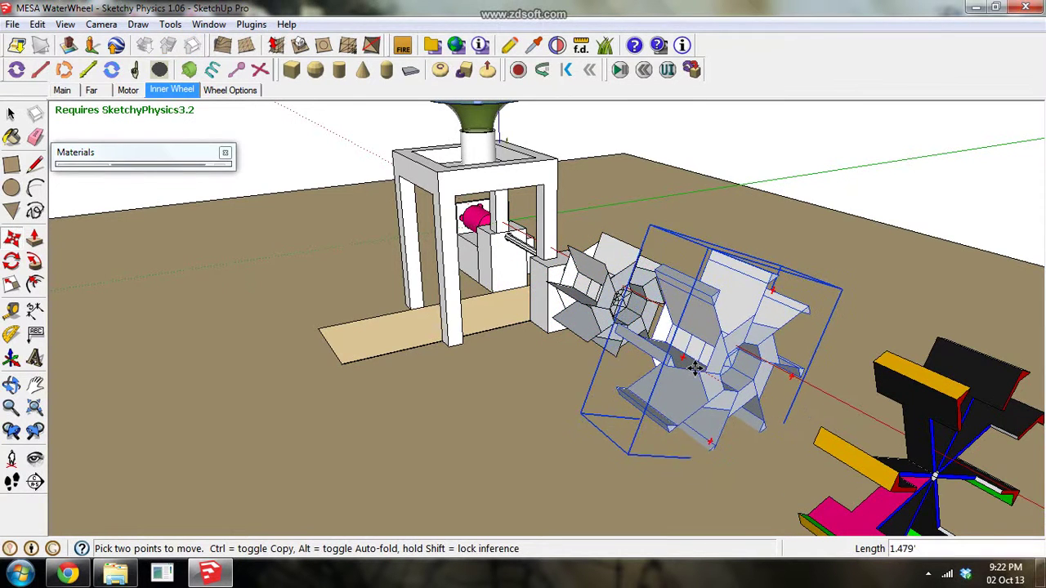
text(20)
key(Return)
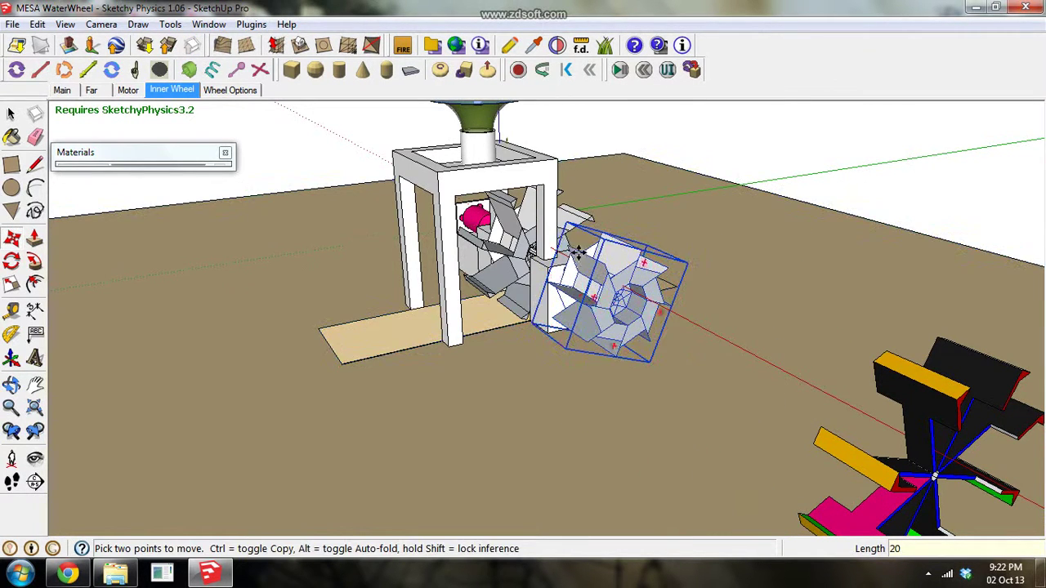
scroll(572, 253, up, 3)
scroll(567, 250, up, 2)
scroll(529, 310, up, 1)
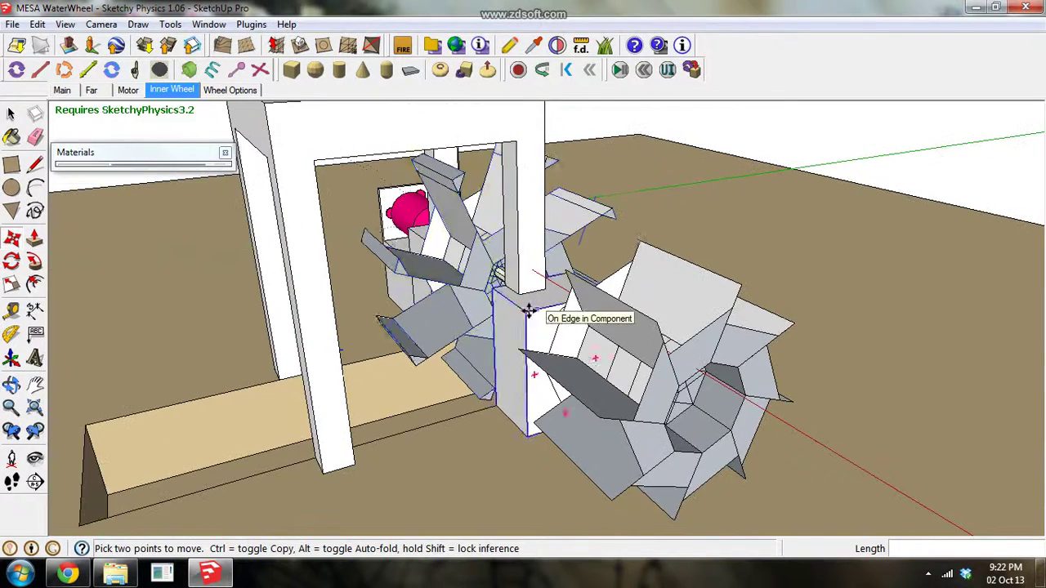
scroll(380, 235, up, 2)
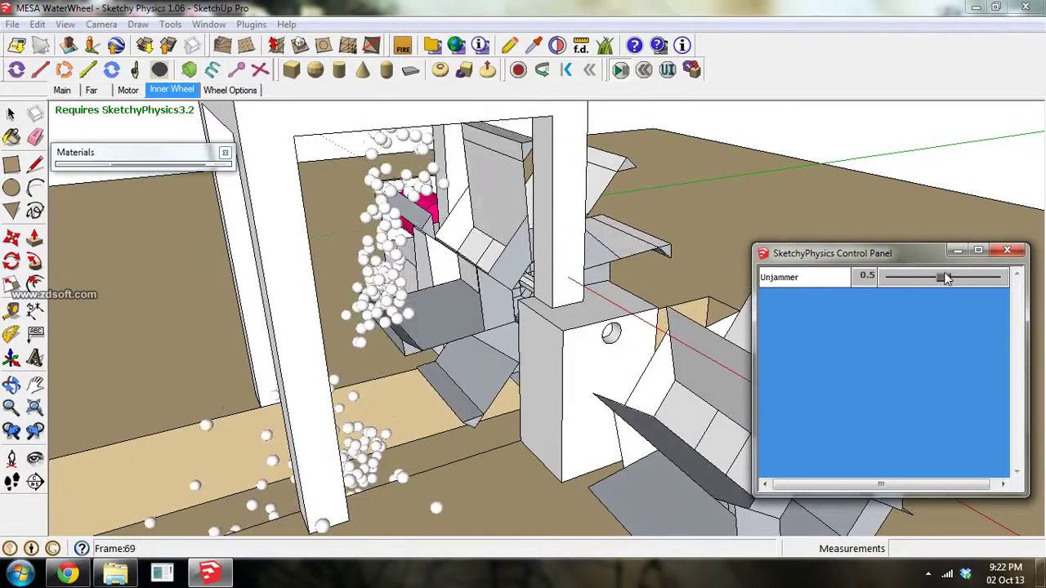
Step: Test the larger wheel with Unjammer around 0.18, then reset, which triggers a runtime crash
drag(943, 277, 960, 281)
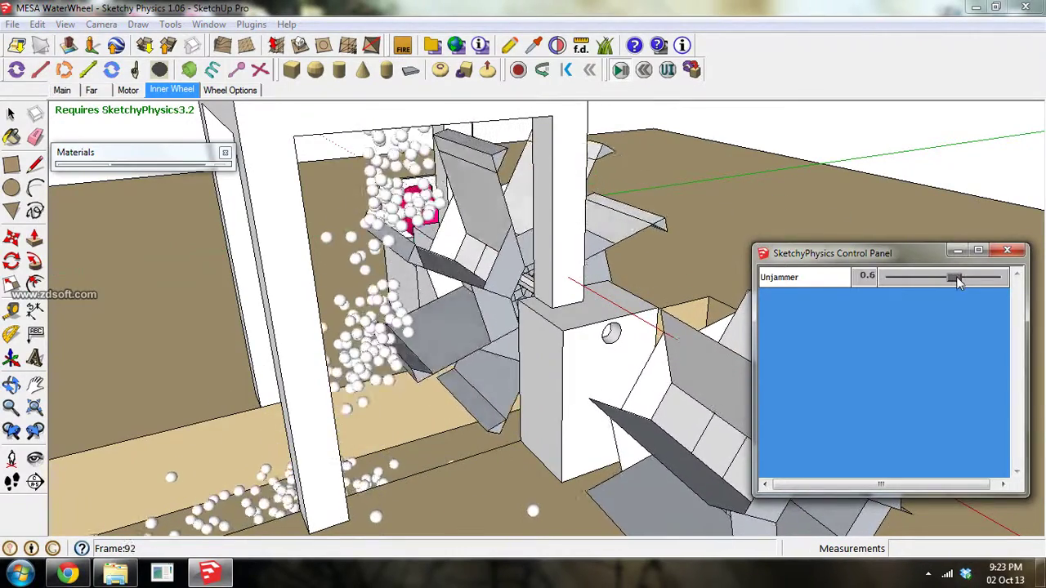
mouse_move(960, 281)
mouse_down()
mouse_move(904, 282)
mouse_move(975, 281)
mouse_up()
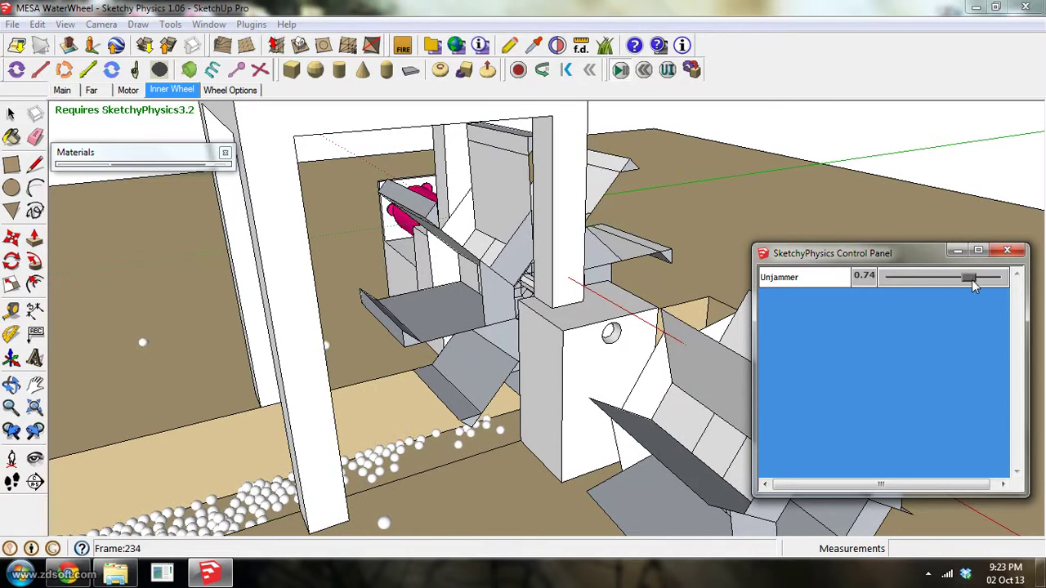
click(644, 70)
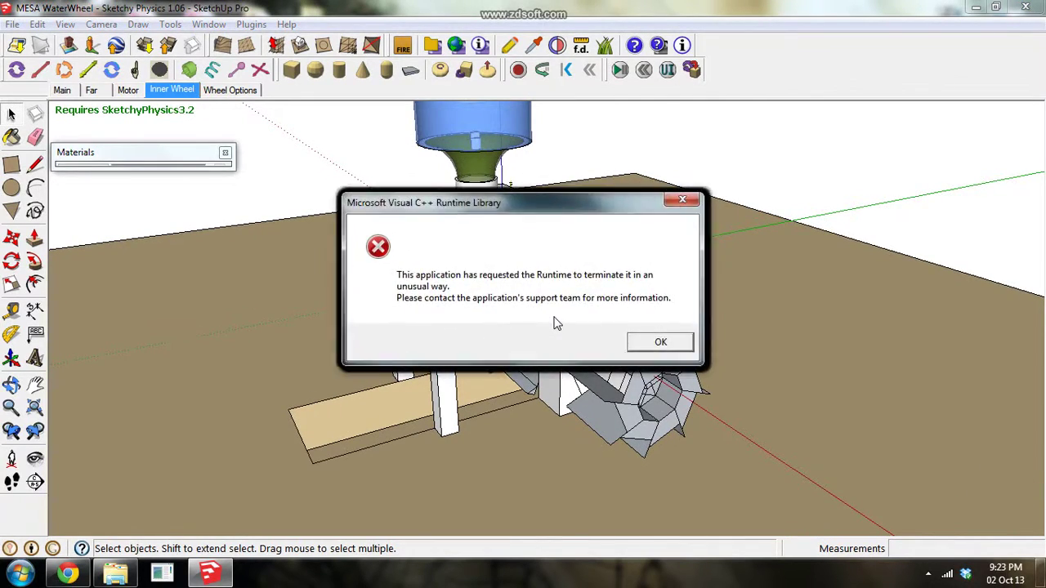
Step: Dismiss the runtime error and crash report, then reopen MESA WaterWheel - Sketchy Physics 1.06
key(Return)
click(518, 460)
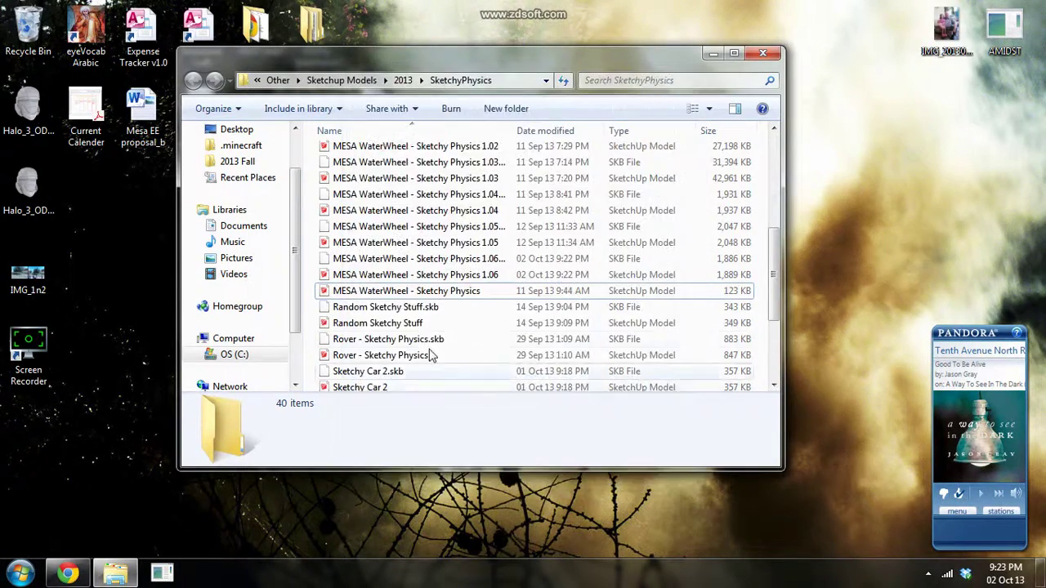
click(428, 280)
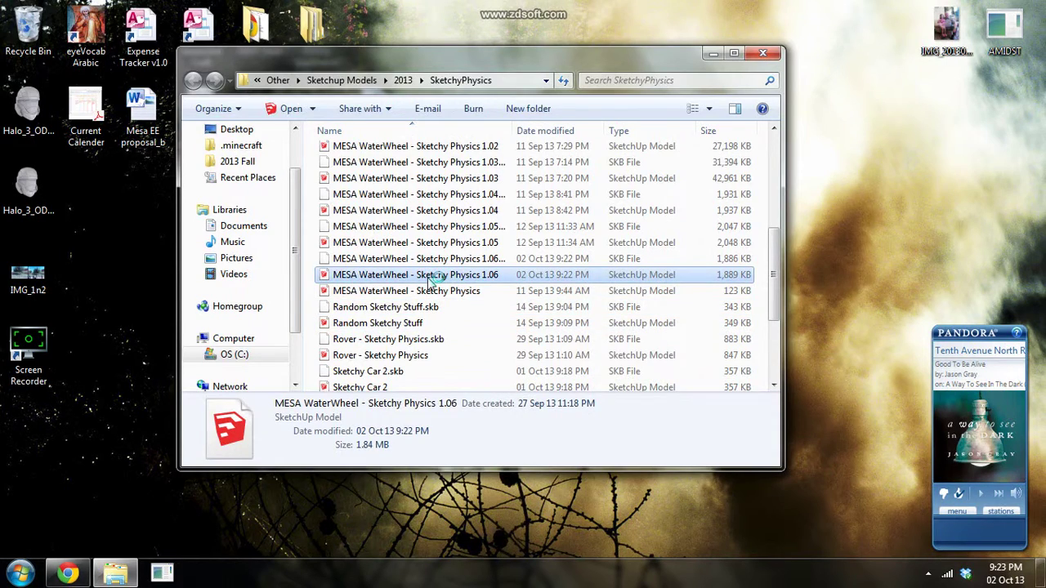
double_click(428, 281)
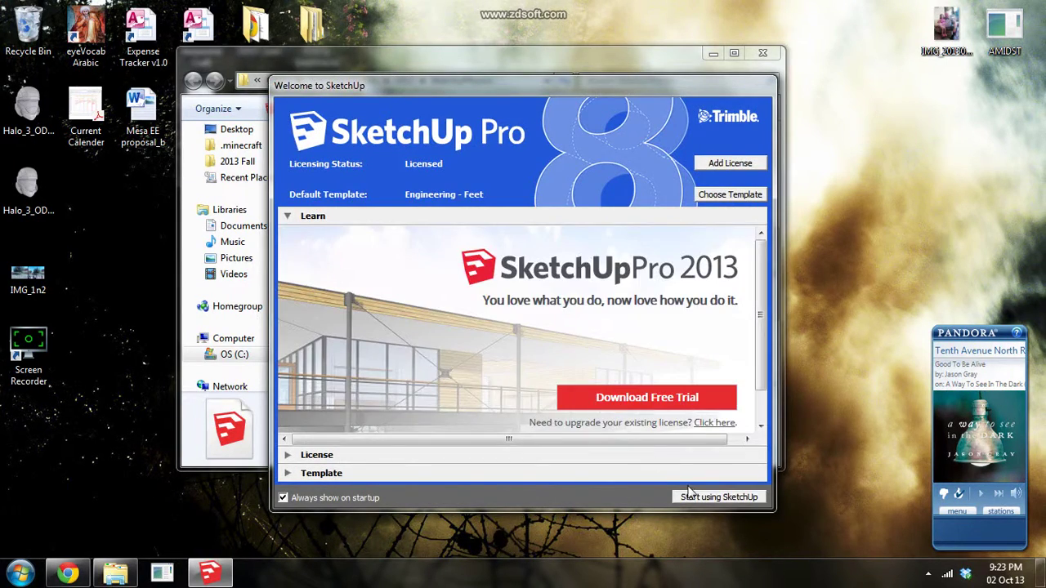
click(691, 494)
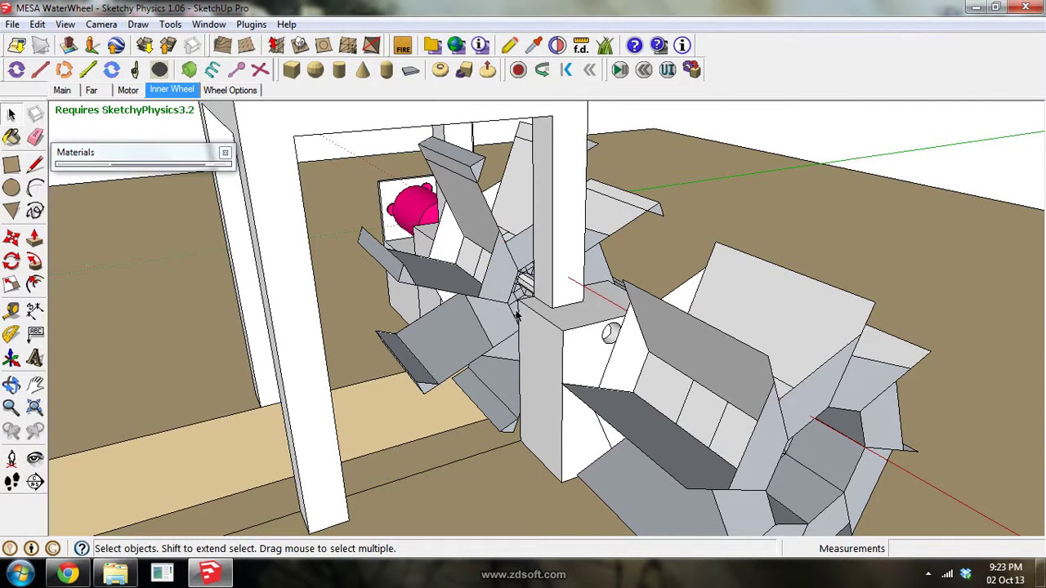
Step: Move the wheel mounted in the frame 20 out along the red axis
click(476, 288)
key(m)
click(473, 286)
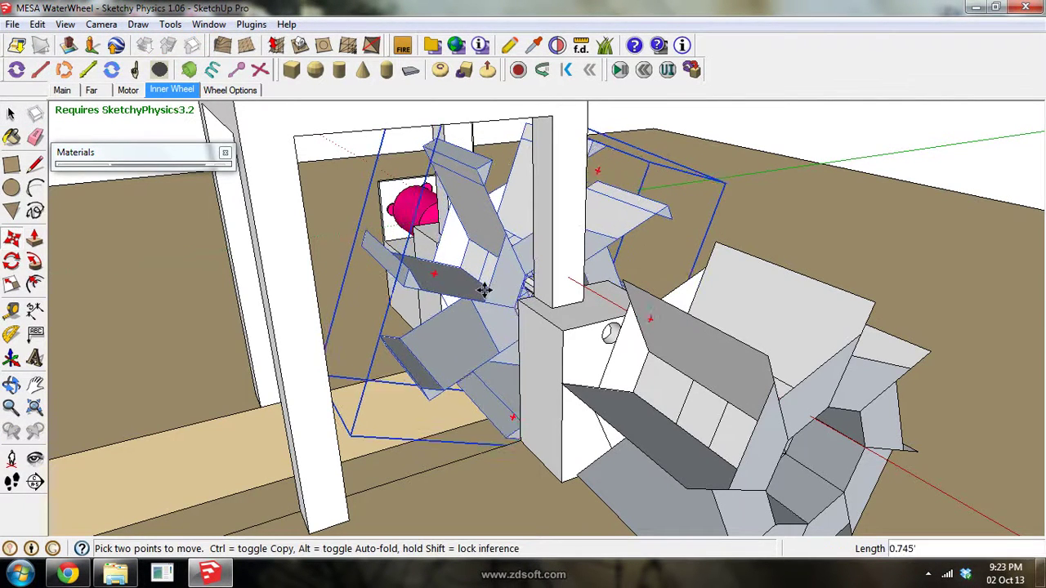
key(Return)
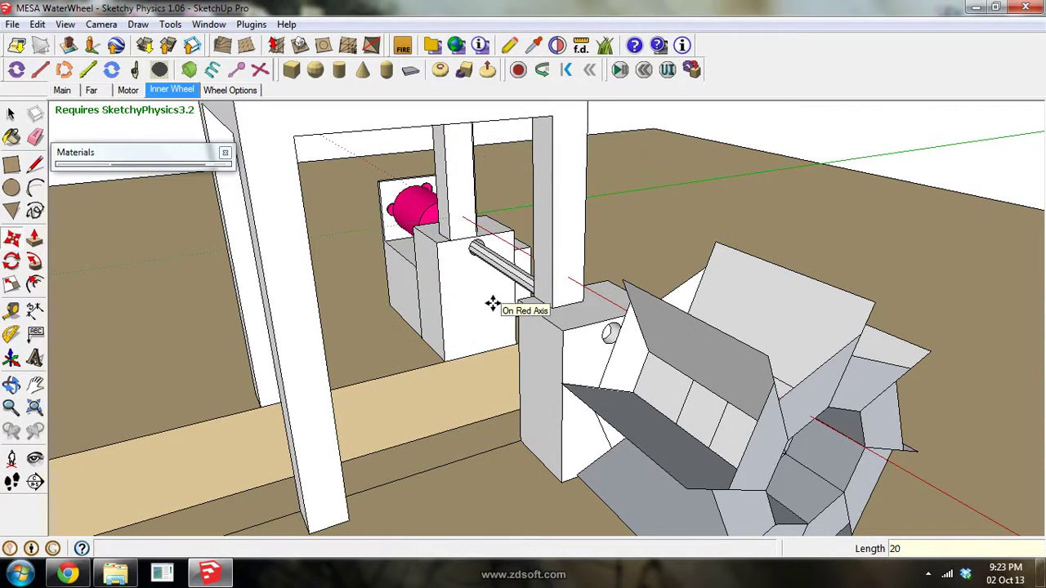
scroll(497, 263, down, 5)
scroll(506, 269, down, 2)
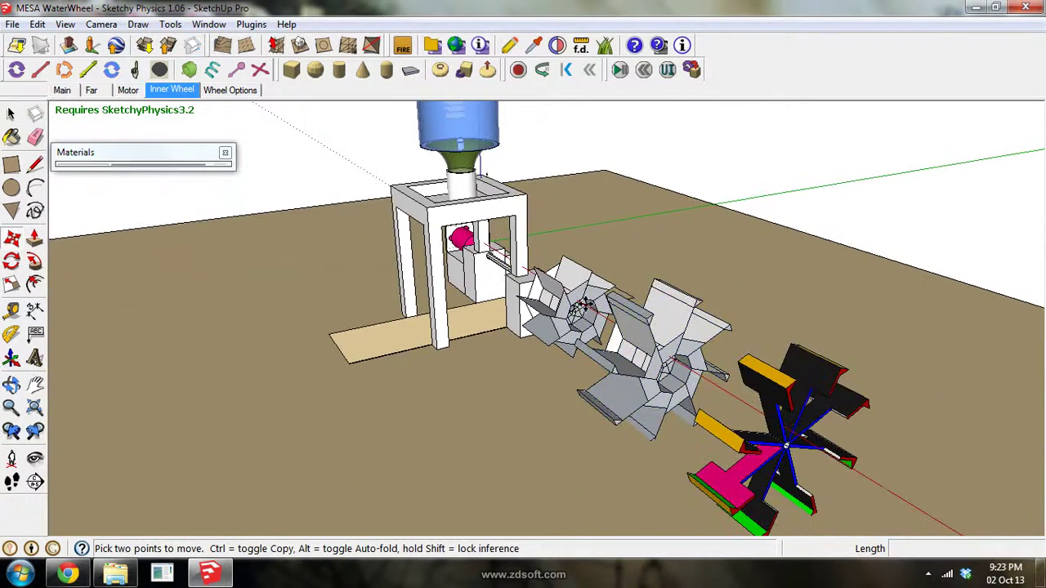
Step: Move the multicoloured inner wheel 30 into the frame and show the Inner Wheel scene
click(784, 447)
text(30)
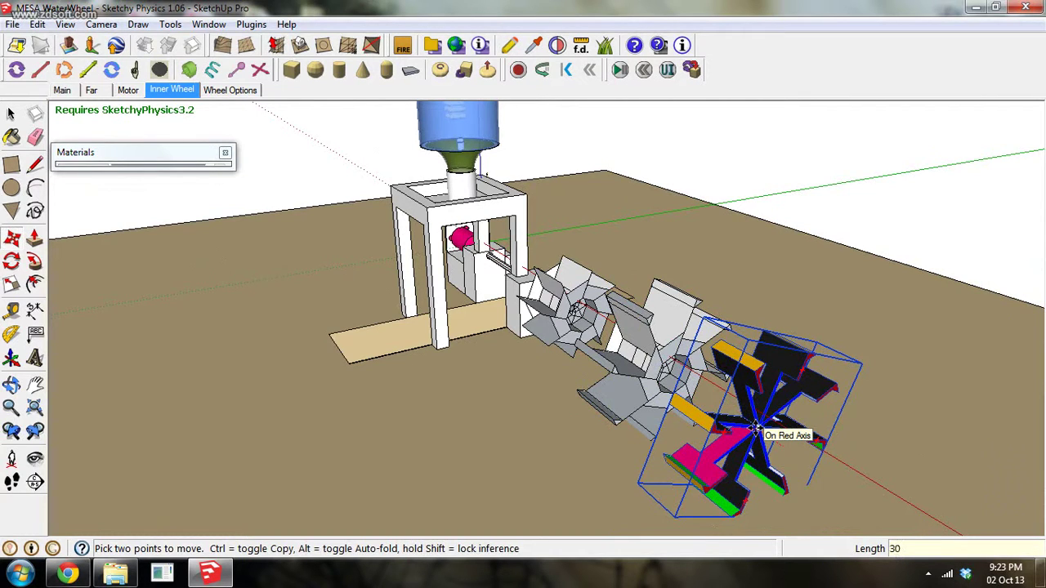
key(Return)
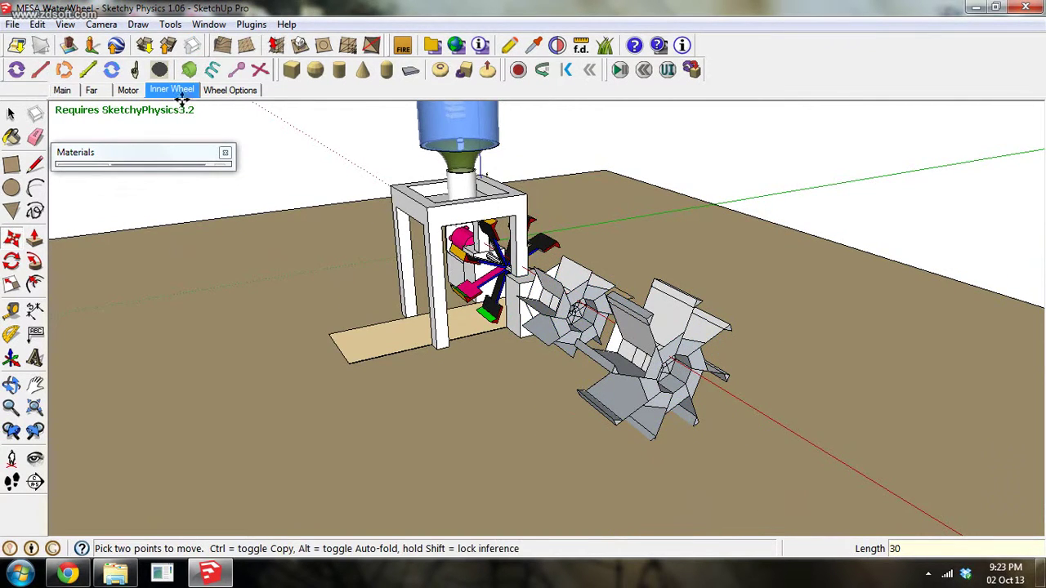
click(181, 97)
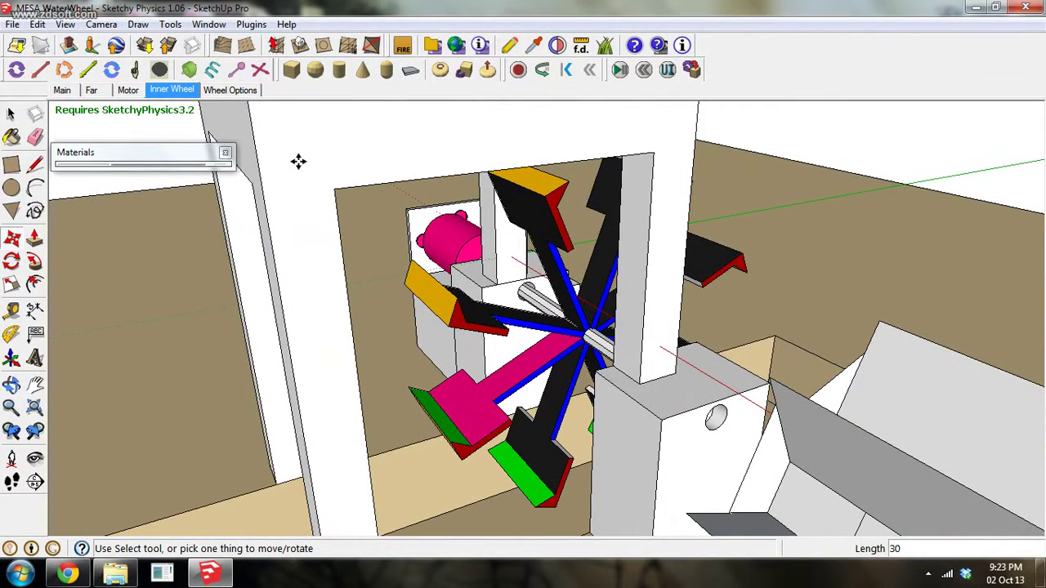
key(space)
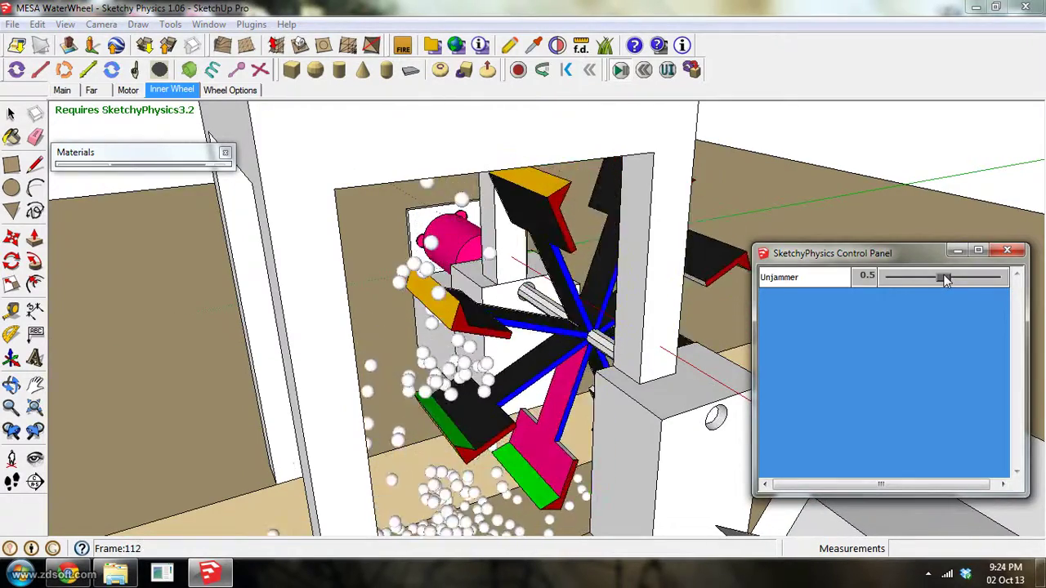
Step: Lower Unjammer to about 0.2 during the falling-ball test, then reset the simulation
drag(948, 278, 928, 280)
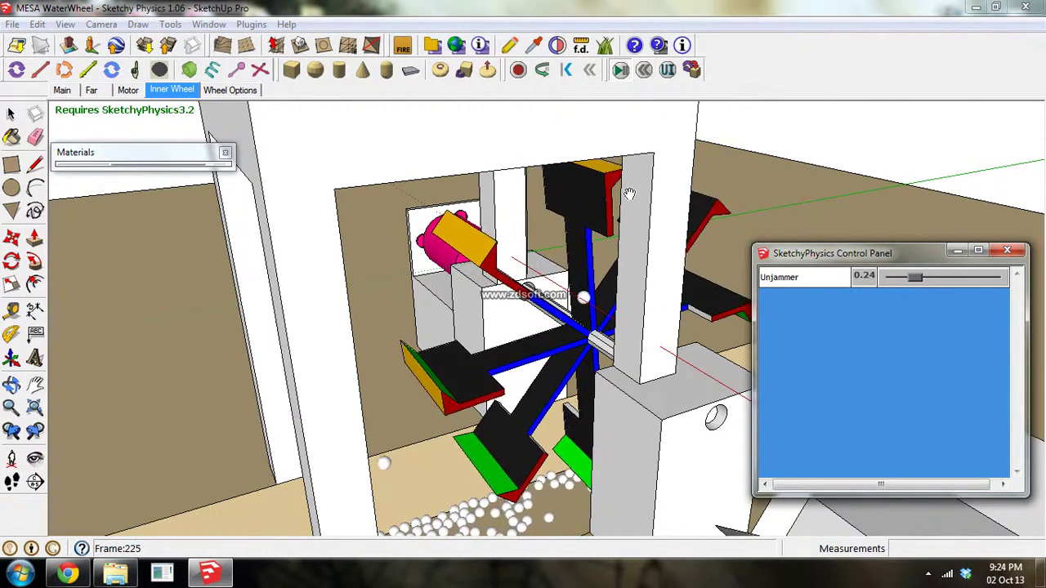
click(643, 70)
key(o)
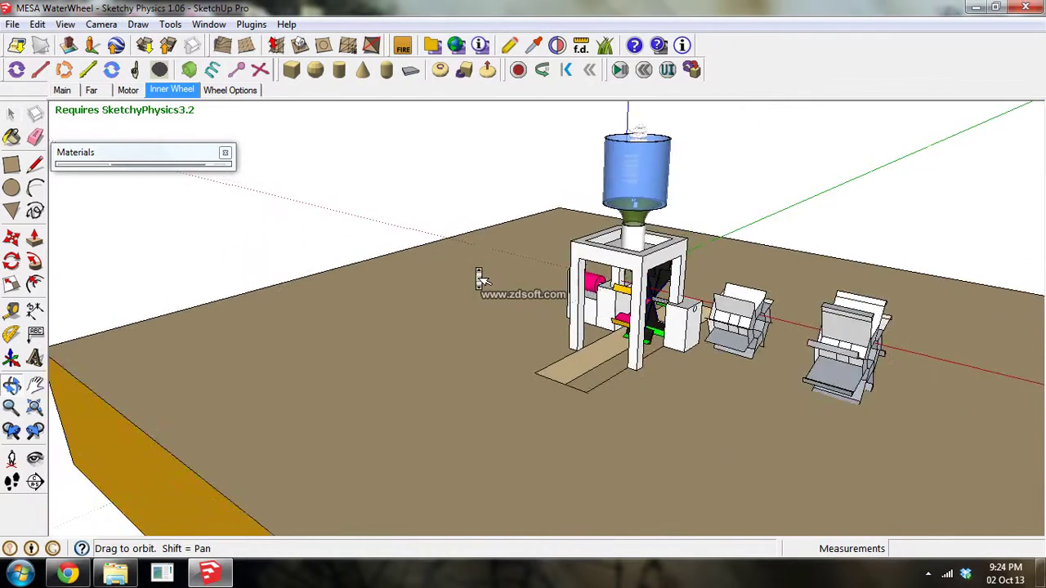
Step: Orbit the view, rerun the test with Unjammer lowered to 0, then reset
drag(544, 280, 431, 290)
scroll(635, 290, up, 3)
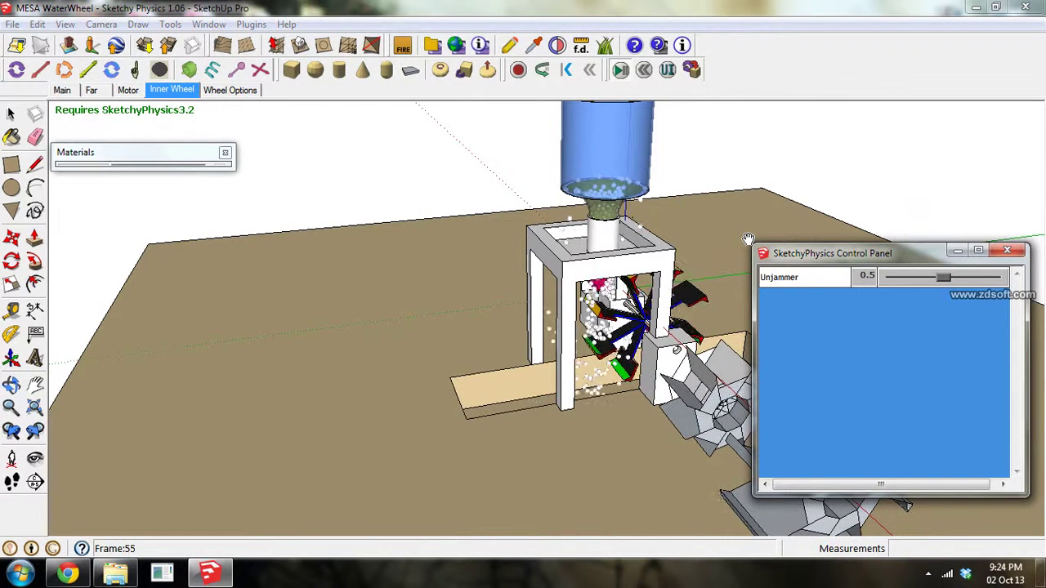
drag(944, 280, 884, 280)
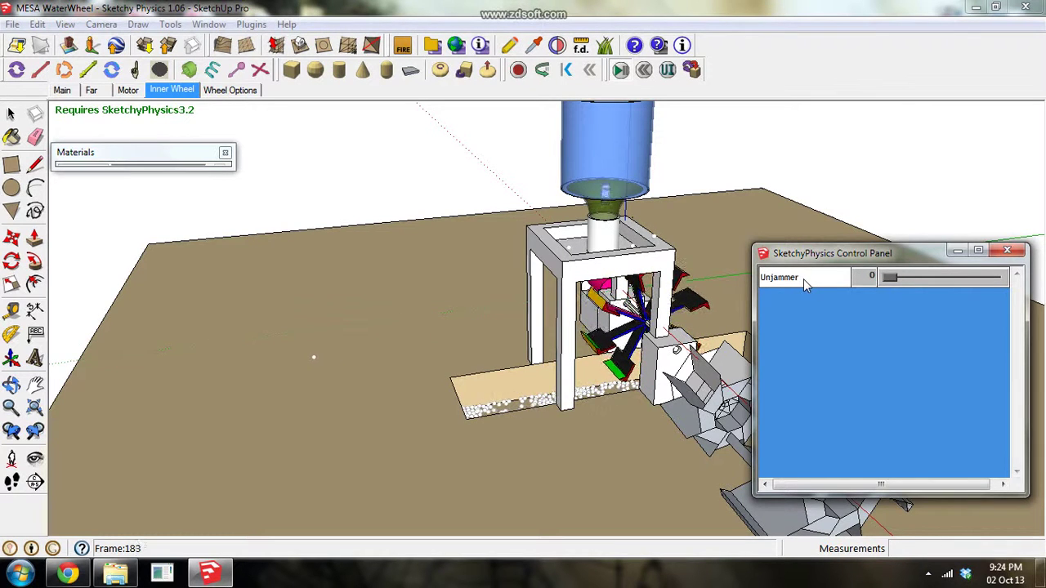
click(644, 72)
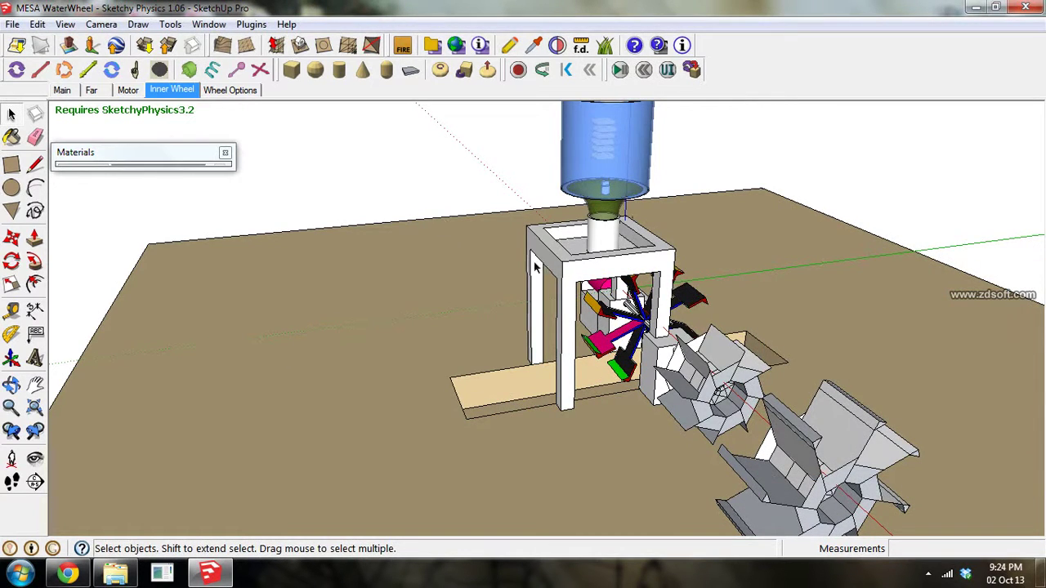
Step: Go through the Far scene to the Motor scene, then zoom out and orbit above the wheel assembly
click(91, 90)
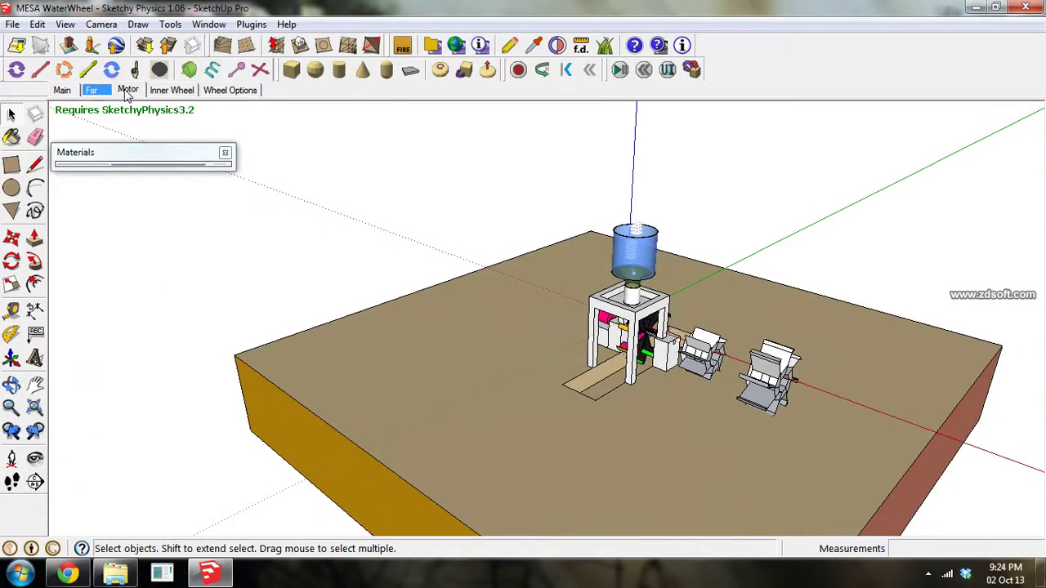
click(127, 91)
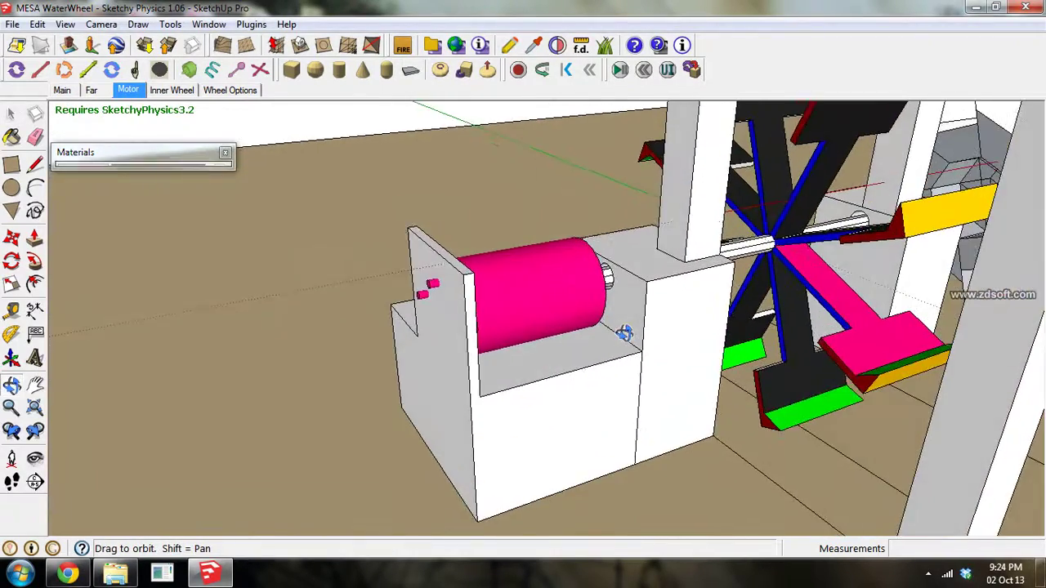
scroll(623, 333, down, 5)
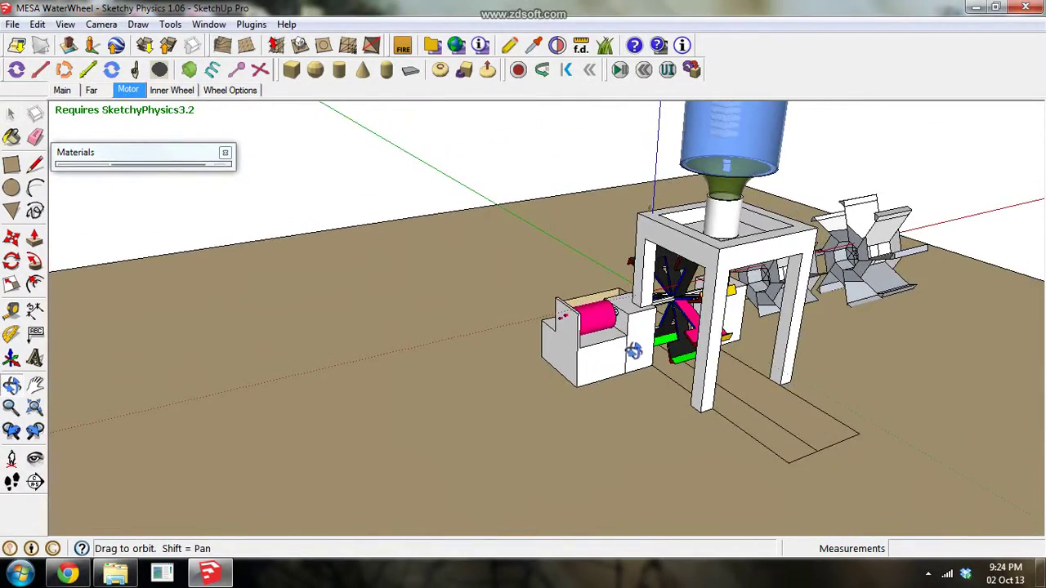
scroll(633, 352, down, 2)
scroll(691, 367, down, 2)
scroll(600, 366, down, 3)
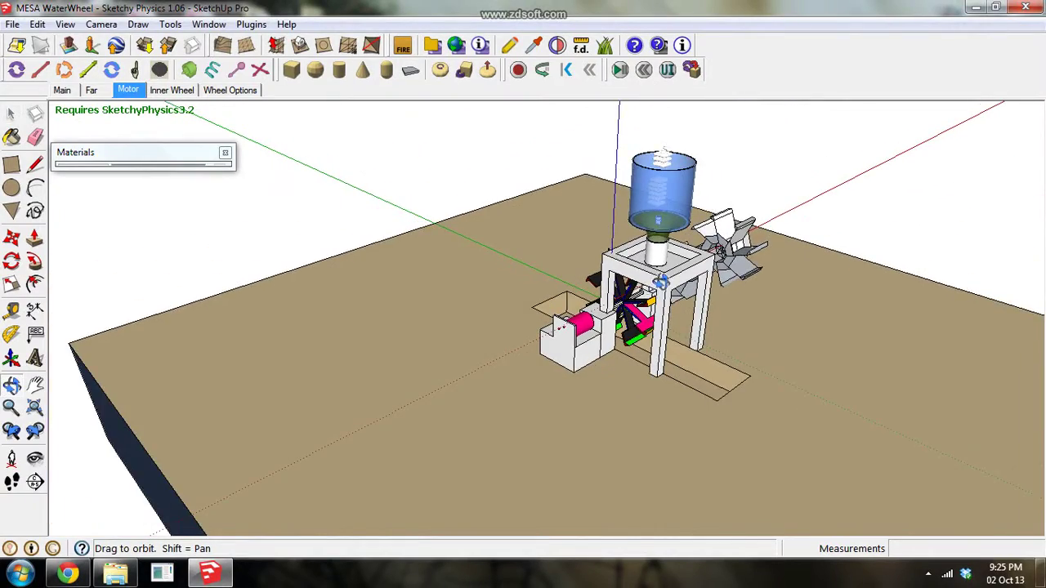
mouse_move(659, 282)
mouse_down()
mouse_move(663, 352)
mouse_move(719, 362)
mouse_up()
scroll(542, 376, down, 2)
scroll(604, 282, up, 2)
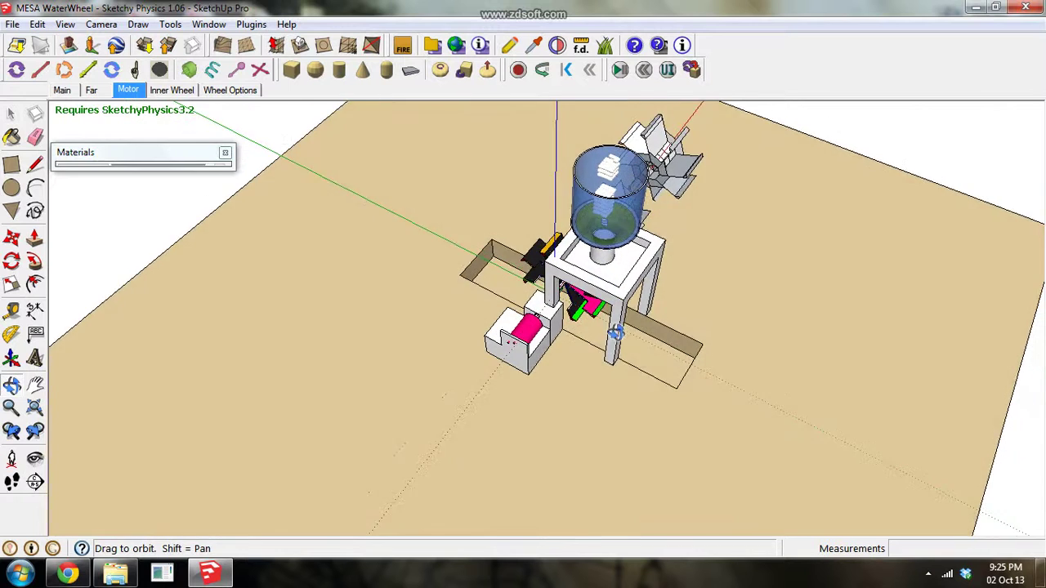
scroll(602, 282, up, 1)
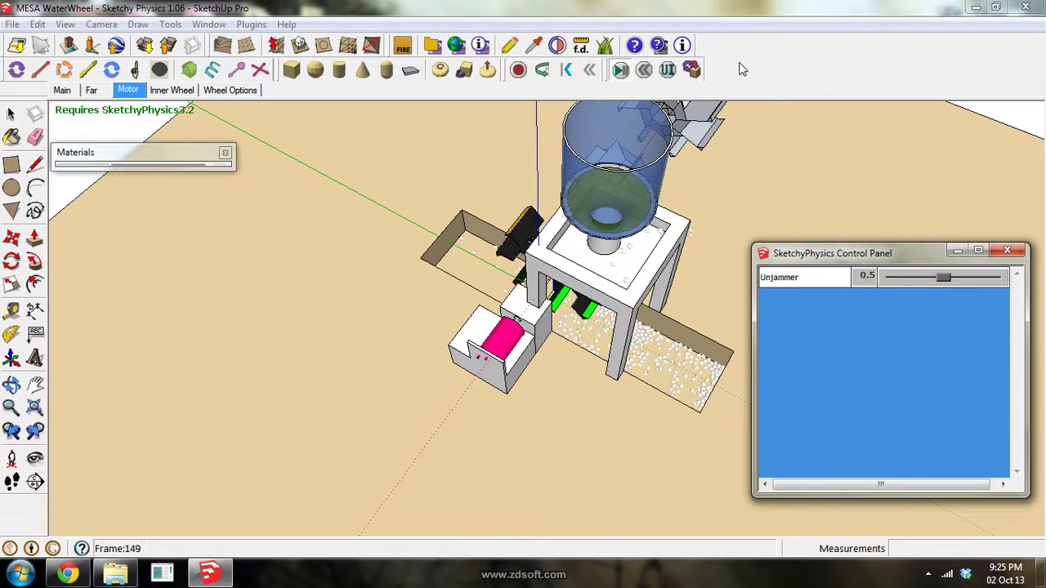
click(643, 70)
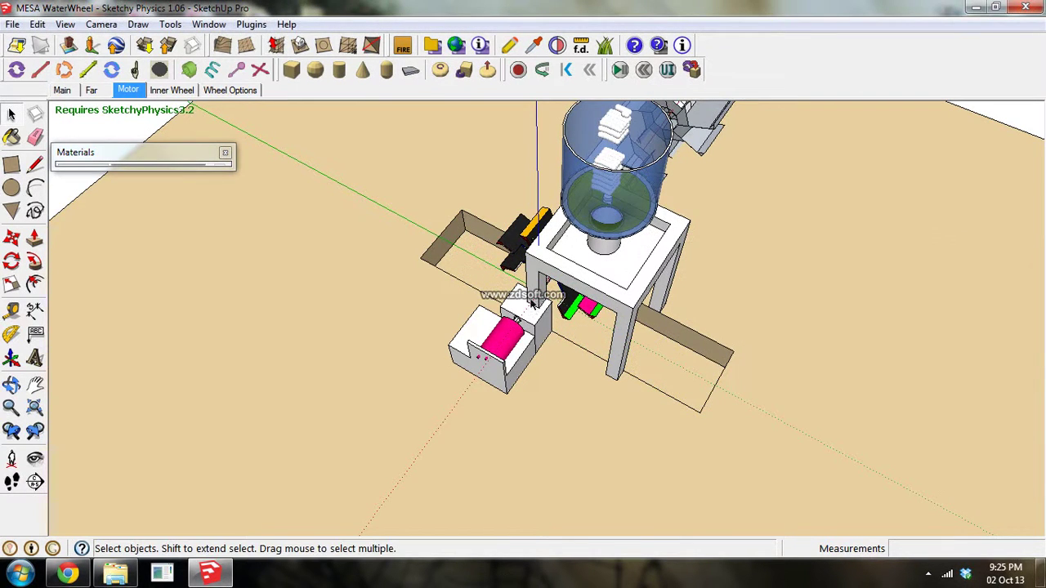
scroll(535, 314, up, 2)
scroll(535, 314, up, 3)
scroll(535, 314, up, 2)
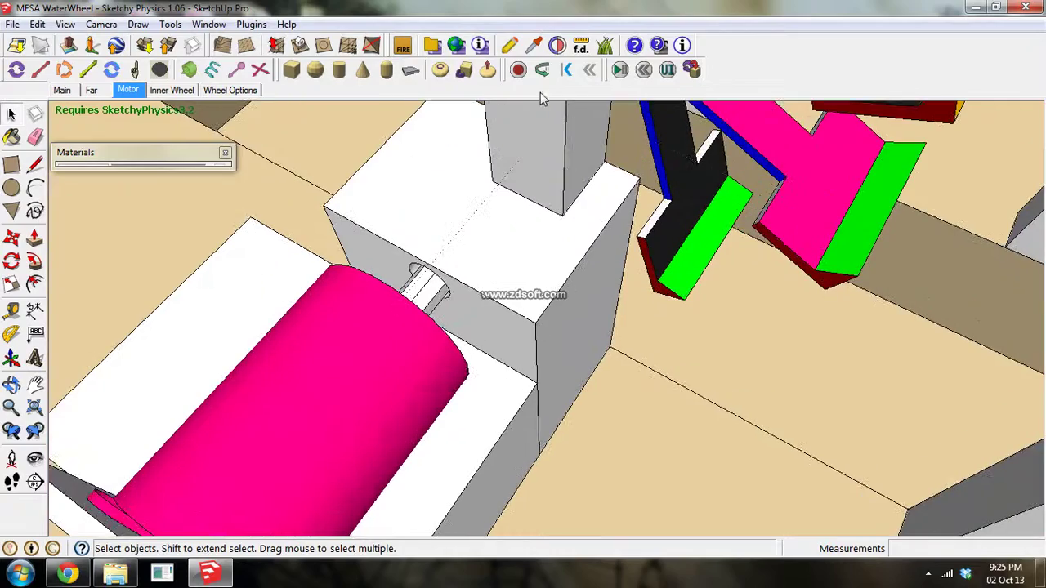
click(123, 90)
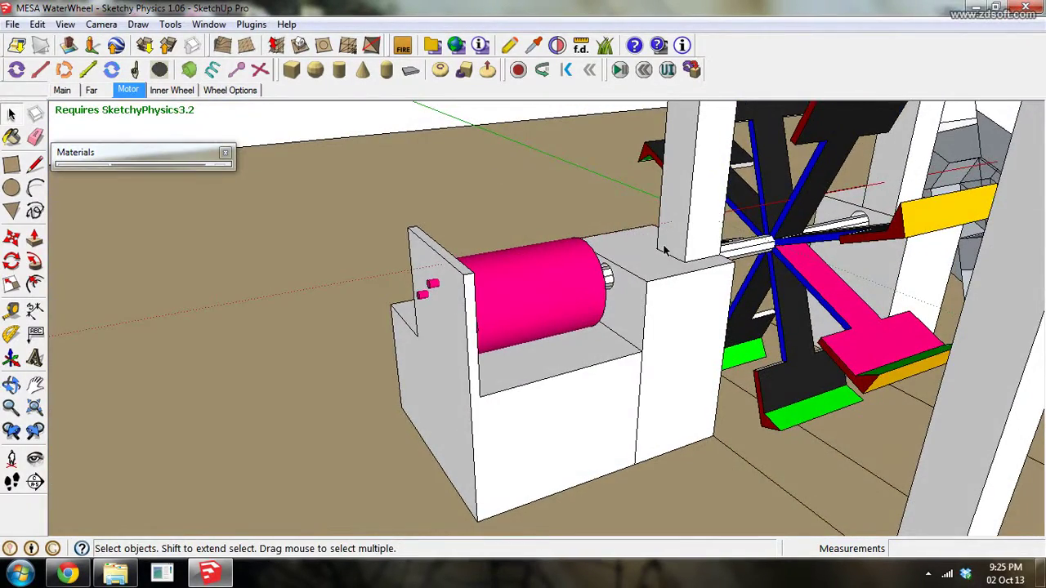
key(o)
mouse_move(670, 251)
mouse_down()
mouse_move(698, 240)
mouse_move(544, 285)
mouse_move(743, 229)
mouse_move(798, 251)
mouse_up()
scroll(744, 233, up, 2)
scroll(744, 241, up, 2)
scroll(746, 252, up, 2)
scroll(748, 260, up, 2)
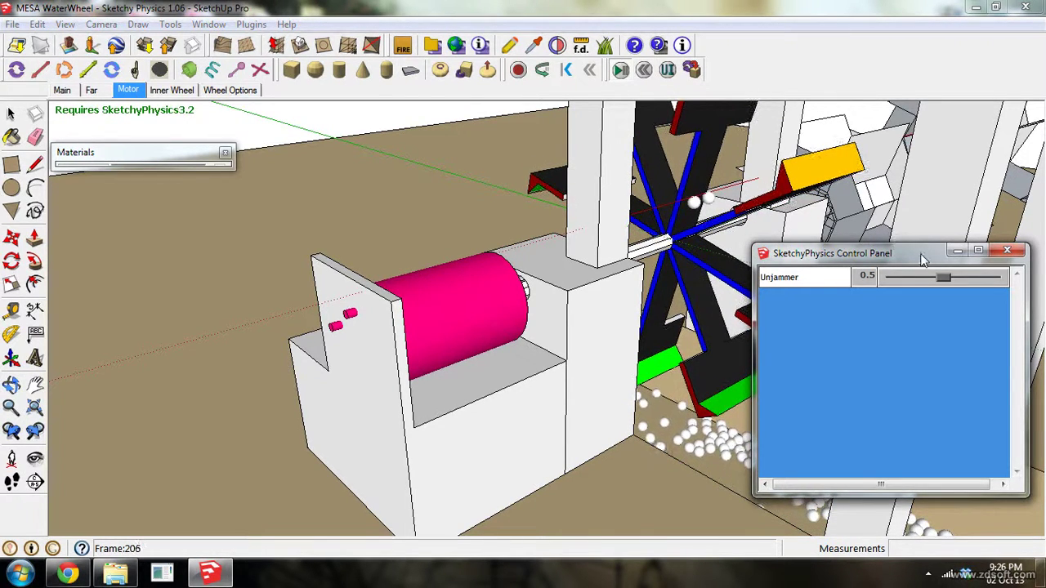
Step: Move the SketchyPhysics control panel left, clear of the wheel, and reset the physics simulation
drag(903, 254, 380, 274)
drag(217, 245, 236, 255)
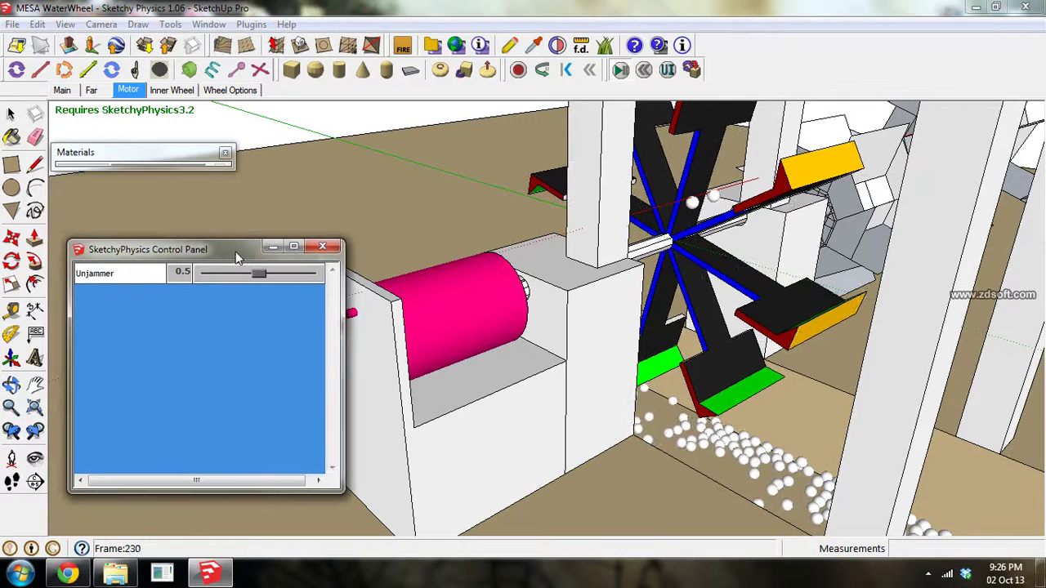
click(644, 71)
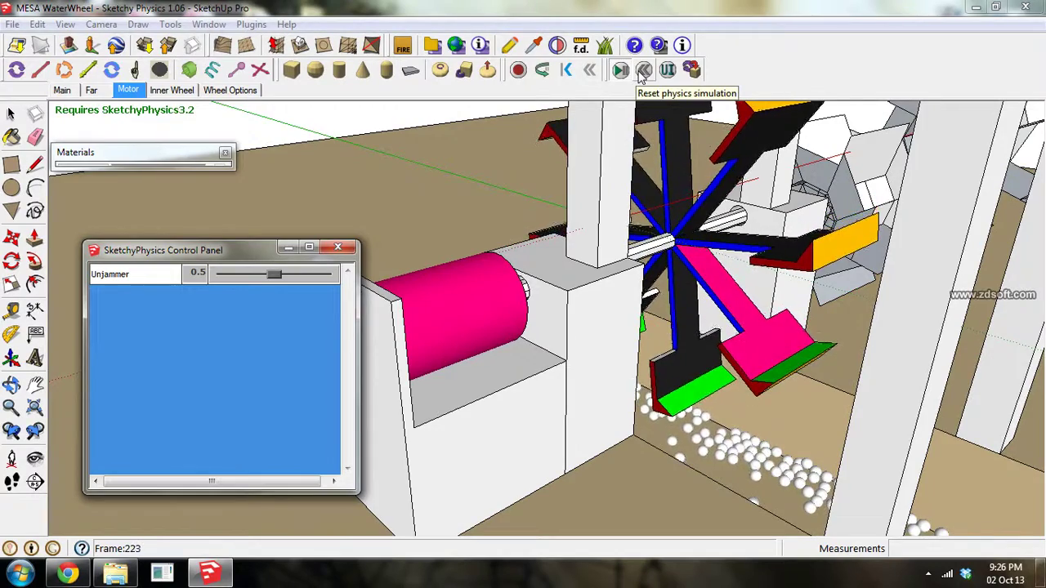
click(641, 72)
Step: Orbit to a front view of the water wheel rig and start the physics simulation
key(o)
mouse_move(402, 197)
mouse_down()
mouse_move(446, 199)
mouse_move(654, 294)
mouse_move(652, 347)
mouse_up()
scroll(514, 485, down, 5)
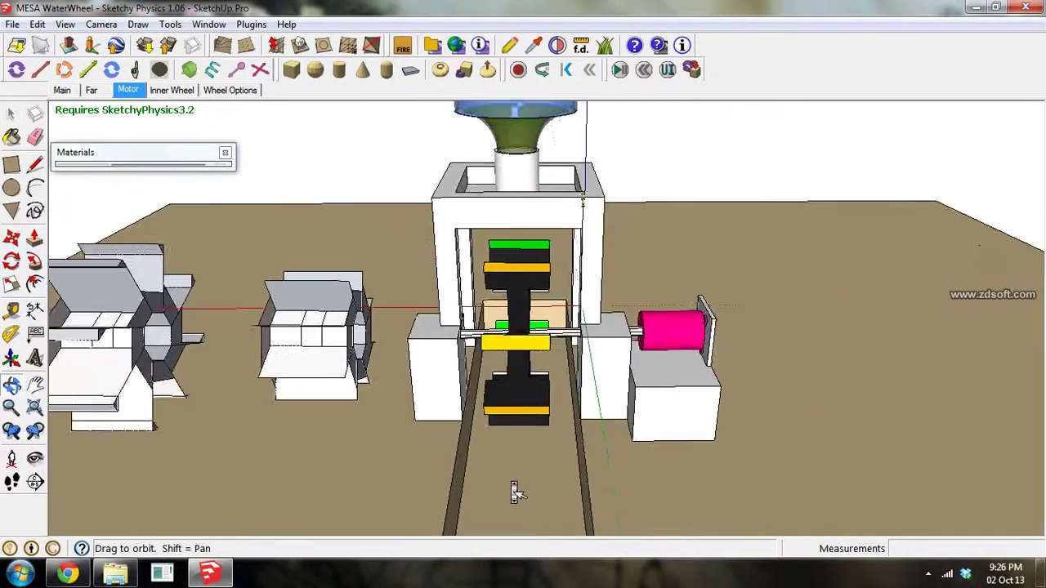
mouse_move(514, 489)
mouse_down()
mouse_move(562, 353)
mouse_move(490, 391)
mouse_move(528, 438)
mouse_move(527, 486)
mouse_up()
scroll(563, 353, up, 3)
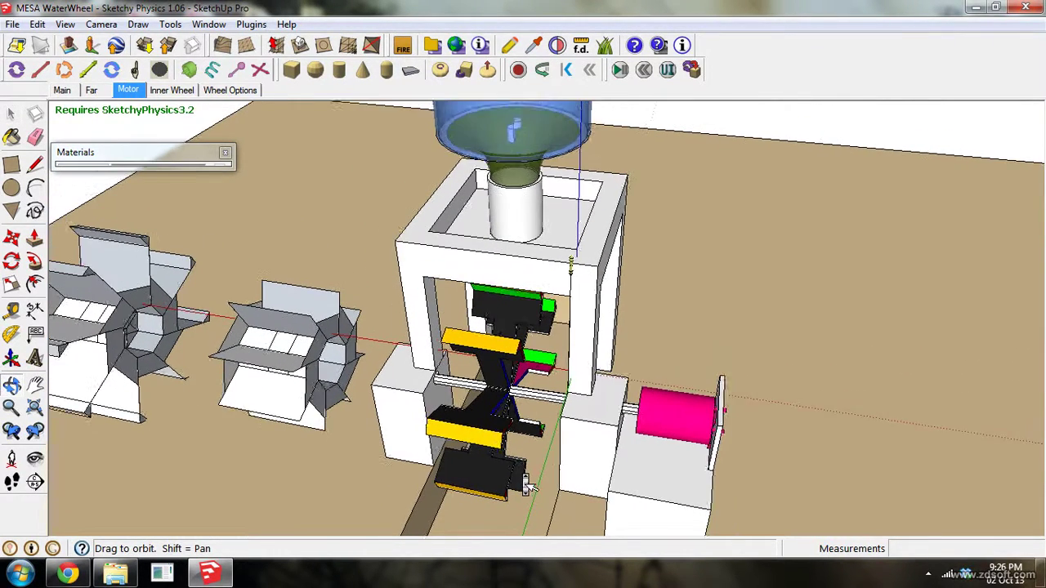
click(621, 72)
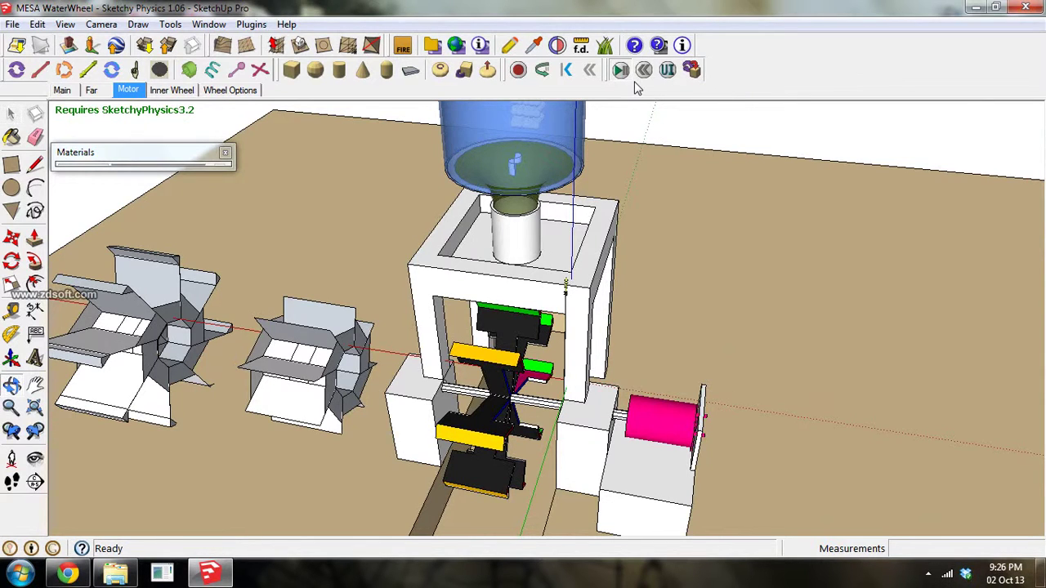